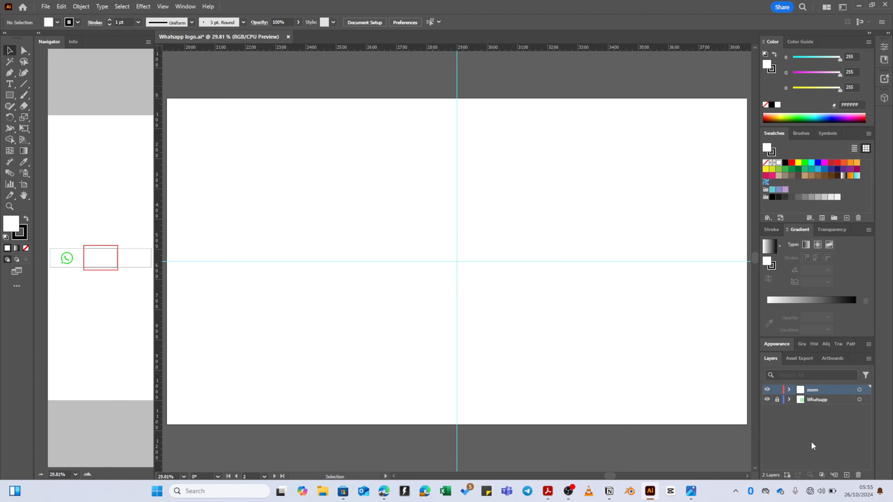
# - Bring the Whatsapp artboard into view from the artboards list
pyautogui.click(824, 360)
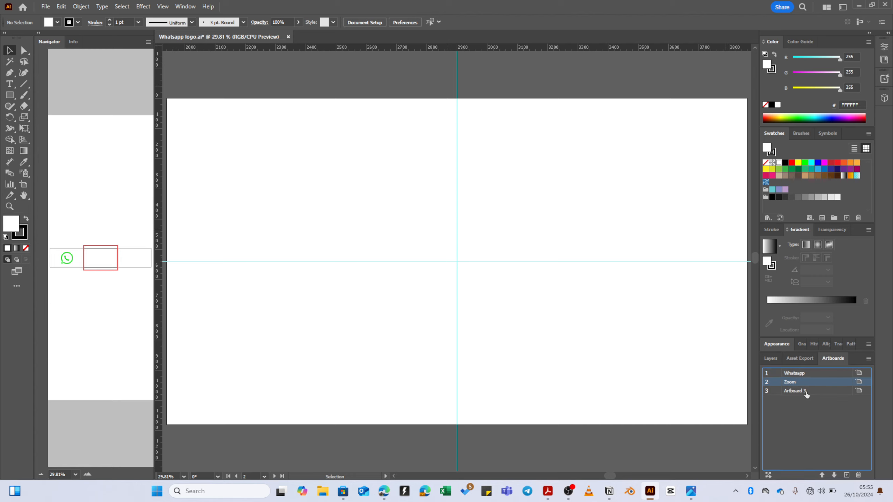
pyautogui.doubleClick(795, 373)
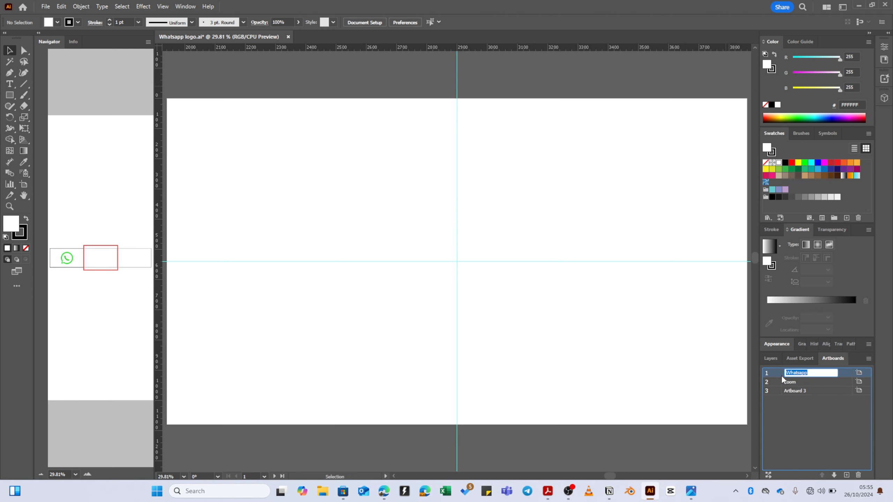
pyautogui.click(780, 376)
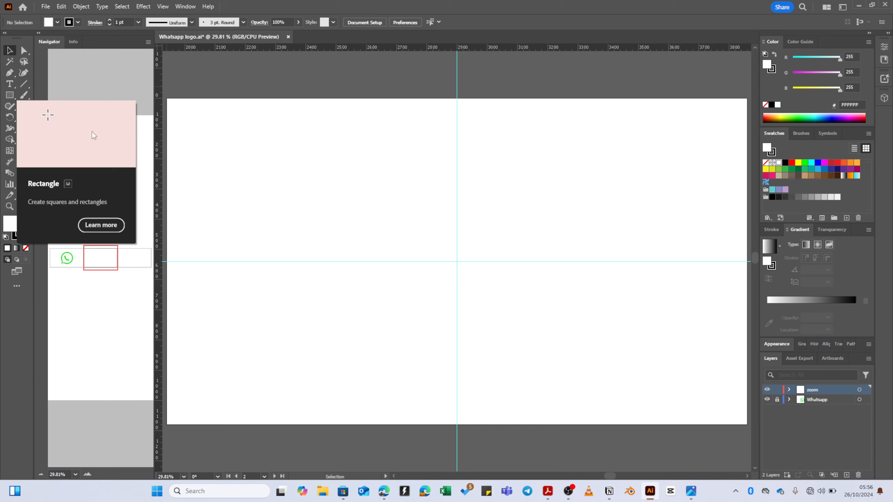
pyautogui.click(327, 488)
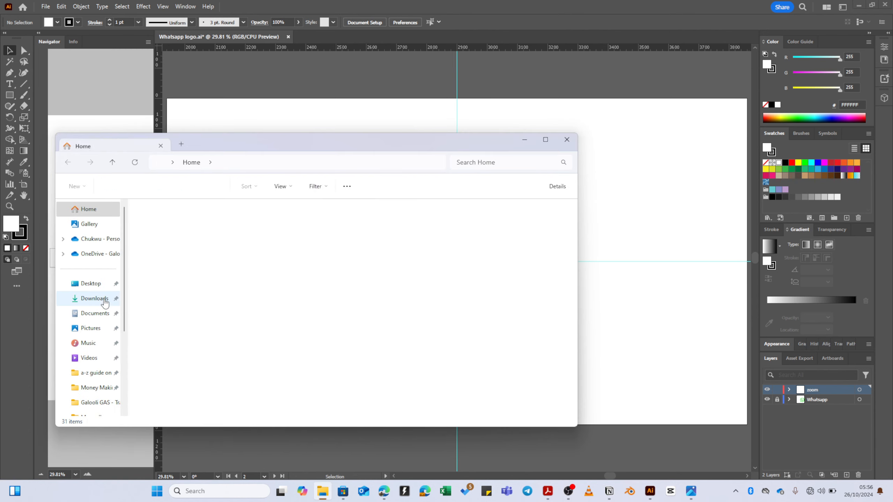
pyautogui.click(526, 140)
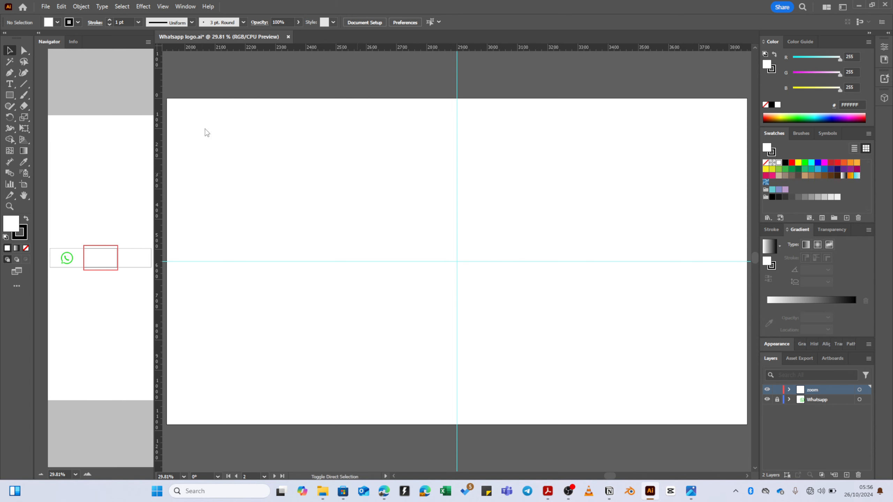
# - Place the zoom logo image from Downloads at the artboard's top-left
pyautogui.hotkey('ctrl', 'shift', 'p')
pyautogui.click(43, 154)
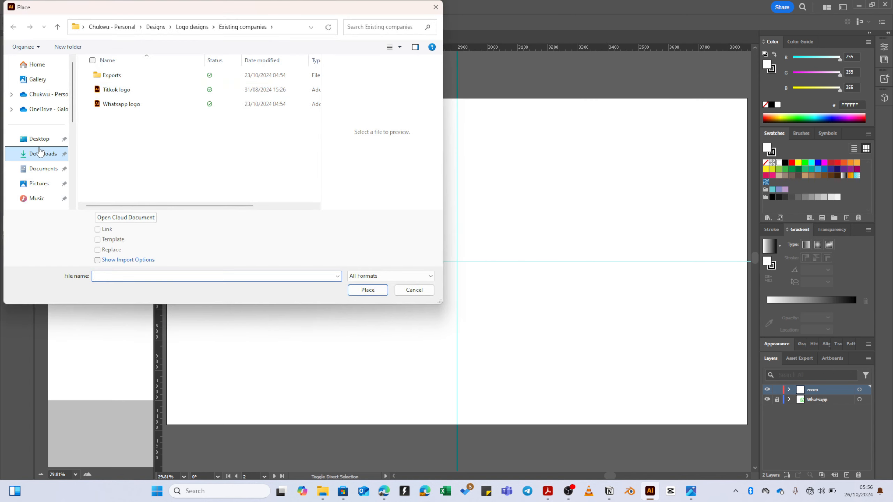
pyautogui.click(126, 178)
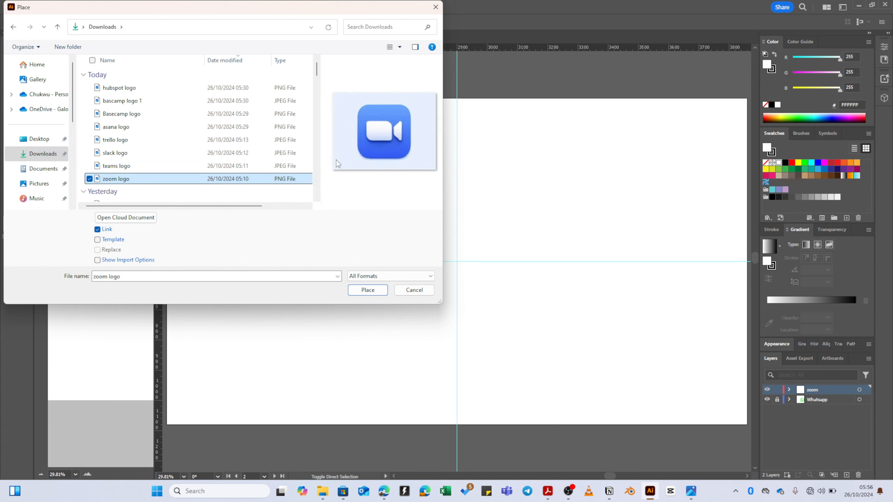
pyautogui.click(377, 290)
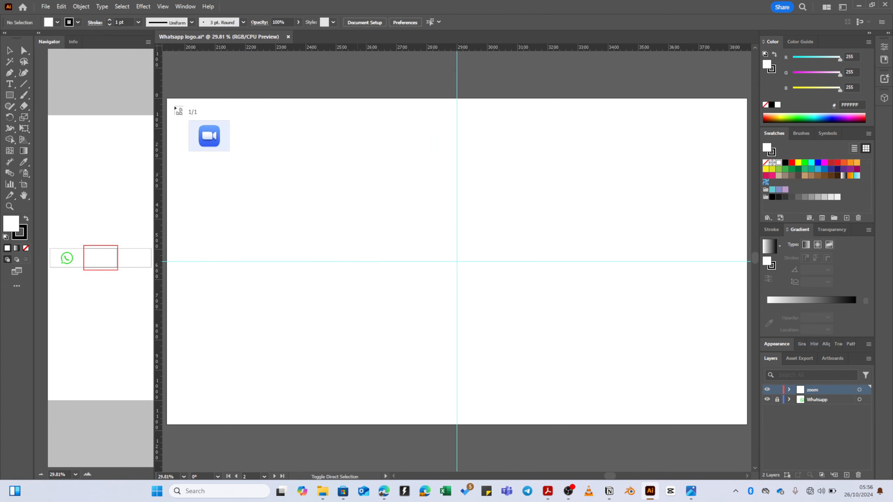
pyautogui.click(231, 139)
# - Lock the Whatsapp layer and the placed zoom logo image in the Layers panel
pyautogui.click(427, 152)
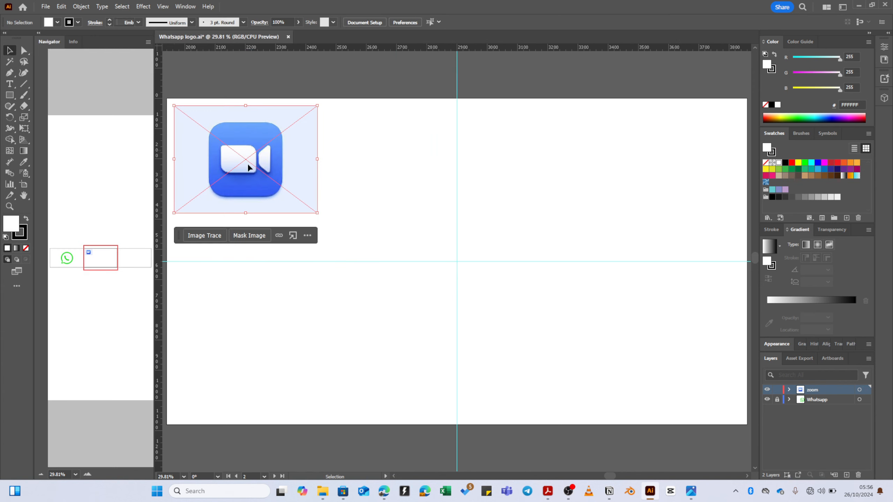
pyautogui.click(308, 158)
pyautogui.click(789, 390)
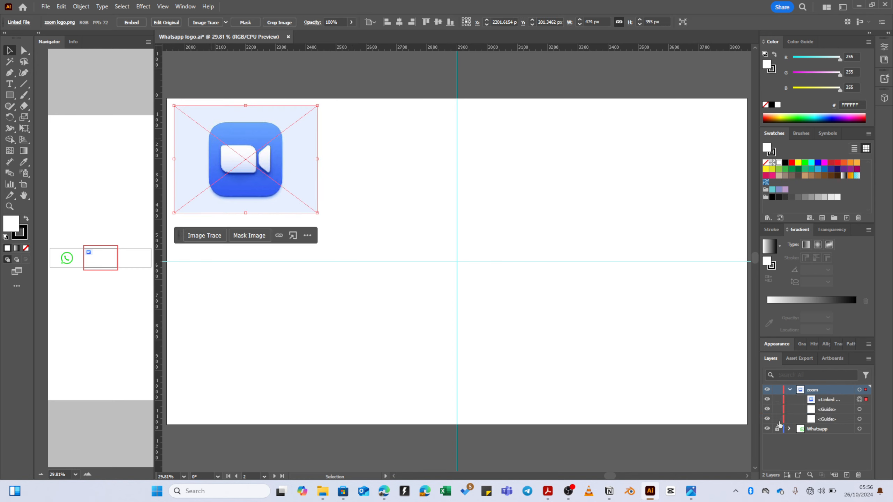
pyautogui.click(777, 428)
pyautogui.click(777, 400)
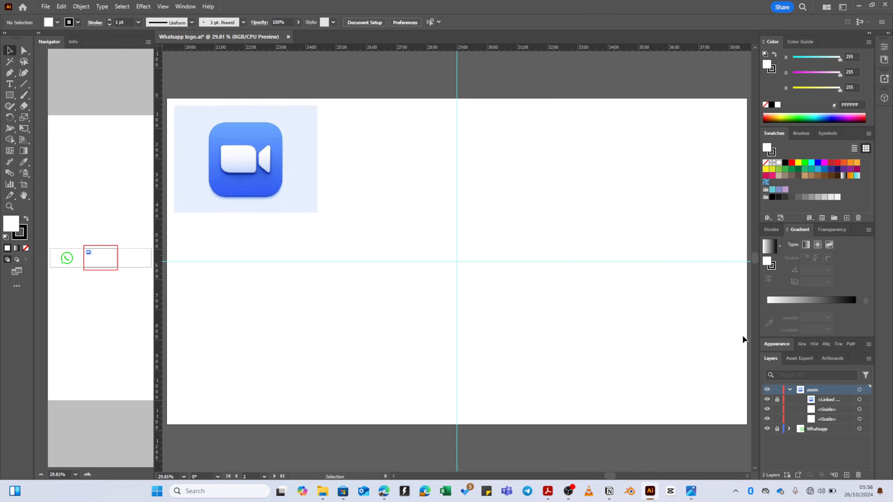
# - Unlock the zoom logo, shrink it into the artboard's top-left corner, and relock it
pyautogui.click(777, 400)
pyautogui.click(302, 205)
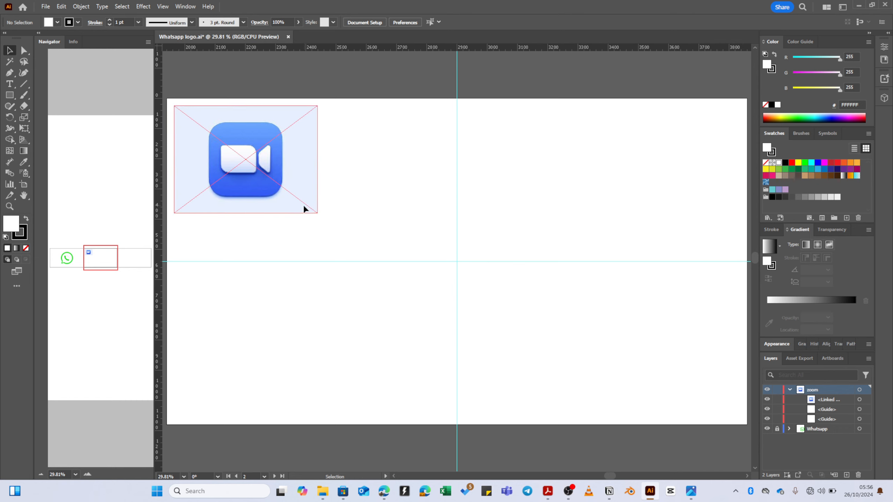
pyautogui.moveTo(317, 212); pyautogui.dragTo(457, 319)
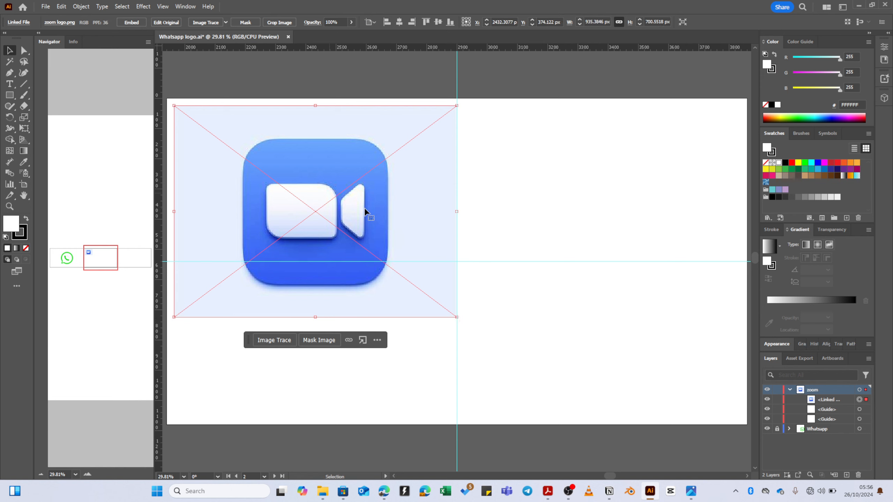
pyautogui.click(490, 210)
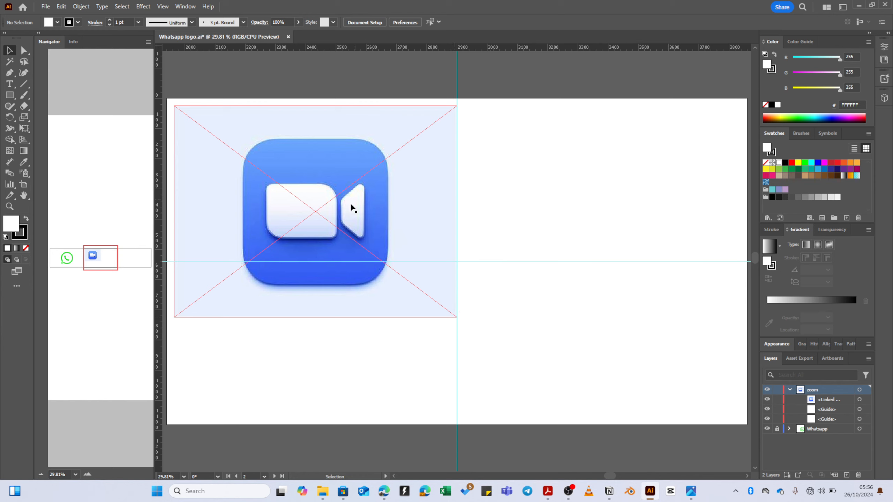
pyautogui.click(430, 295)
pyautogui.moveTo(455, 316)
pyautogui.mouseDown()
pyautogui.moveTo(360, 206)
pyautogui.moveTo(290, 182)
pyautogui.mouseUp()
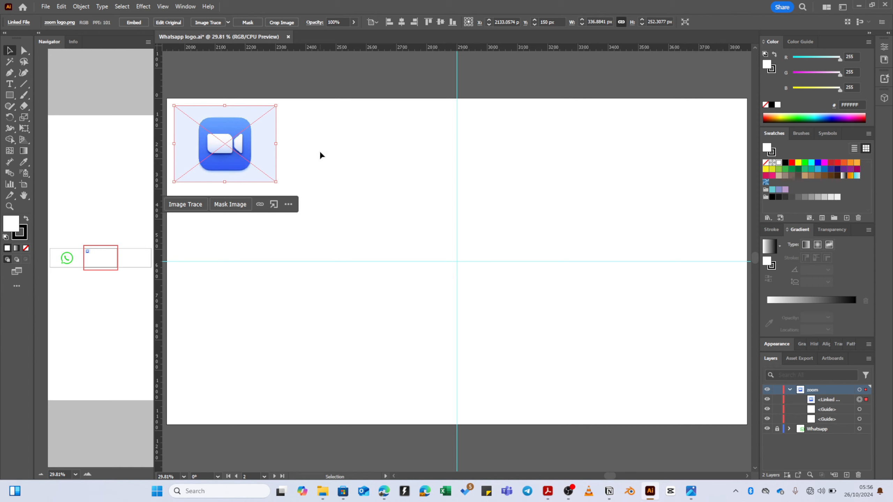
pyautogui.click(776, 399)
pyautogui.click(832, 408)
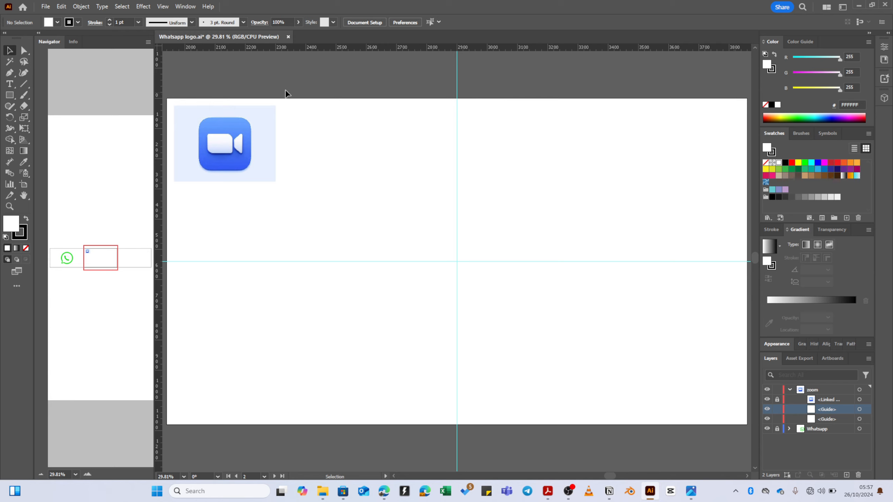
# - Draw a square centred on the guides' crossing with no fill
pyautogui.click(10, 95)
pyautogui.moveTo(456, 261); pyautogui.dragTo(520, 323)
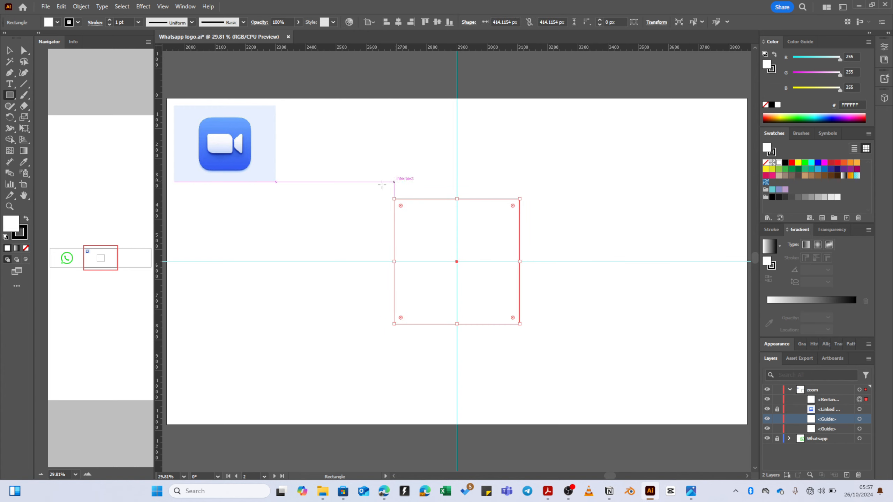
pyautogui.click(28, 248)
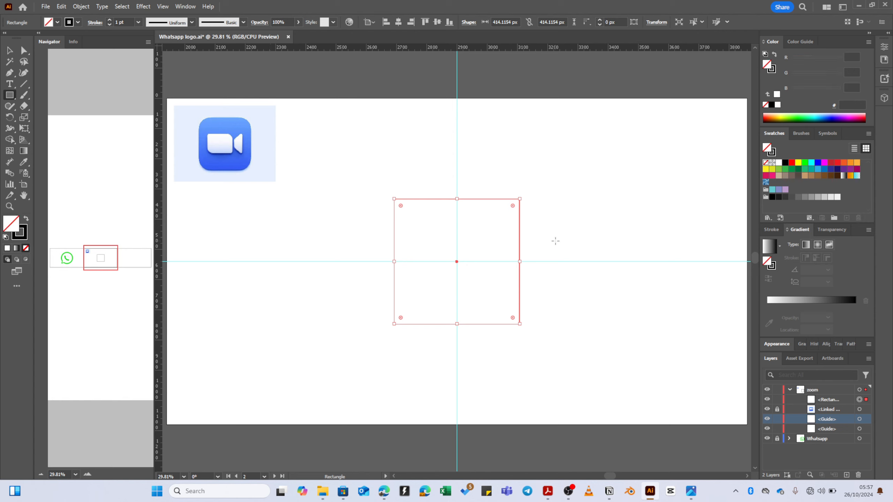
pyautogui.press('v')
pyautogui.click(523, 229)
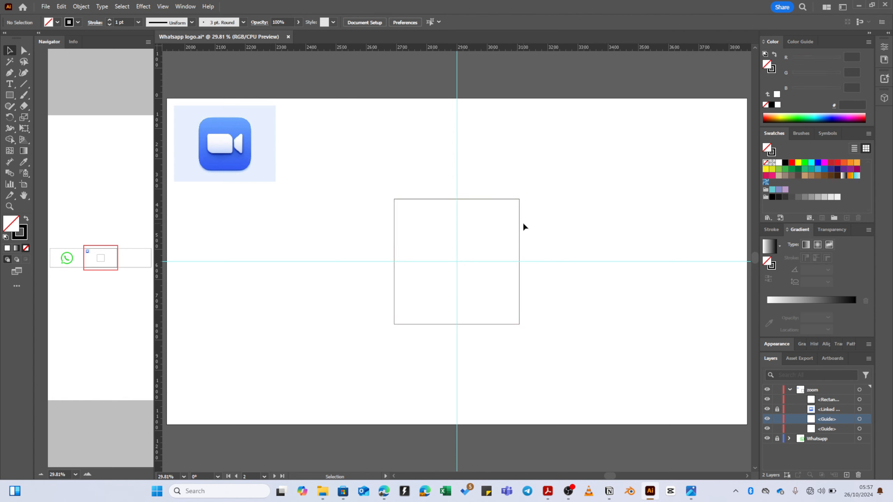
pyautogui.click(520, 227)
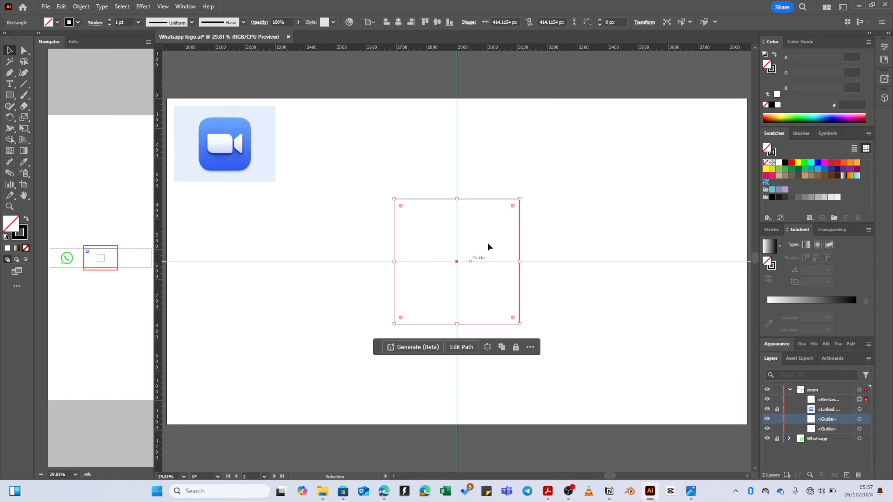
# - Copy the square to its left and widen the copy by 1.618
pyautogui.moveTo(457, 261); pyautogui.dragTo(394, 261)
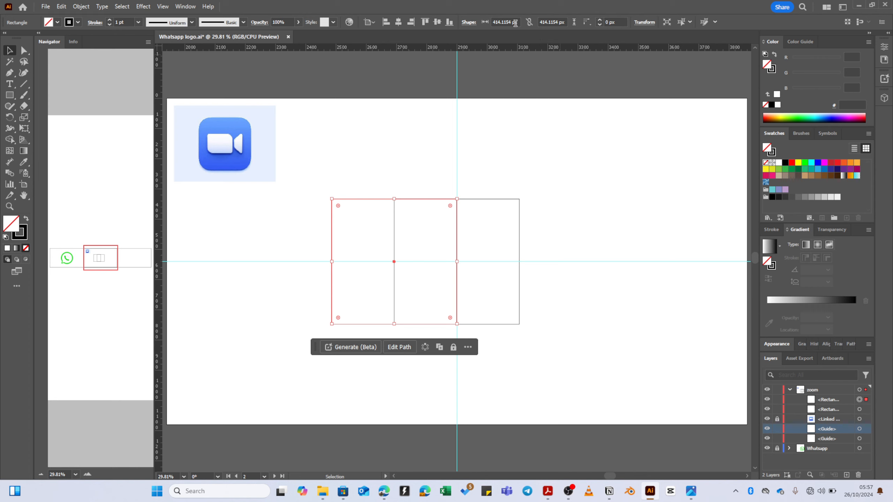
pyautogui.click(529, 22)
pyautogui.click(529, 22)
pyautogui.click(516, 22)
pyautogui.write('/1.618')
pyautogui.press('Return')
pyautogui.hotkey('ctrl', 'z')
pyautogui.click(511, 22)
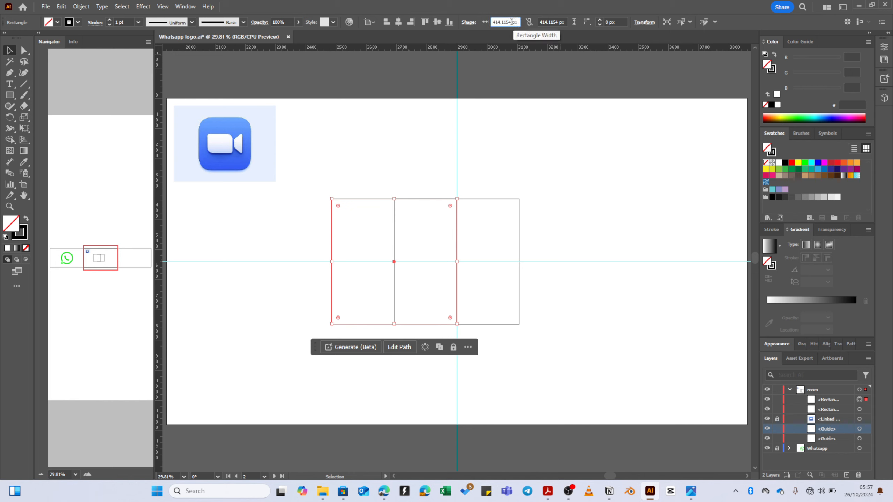
pyautogui.write('*1.618')
pyautogui.press('Return')
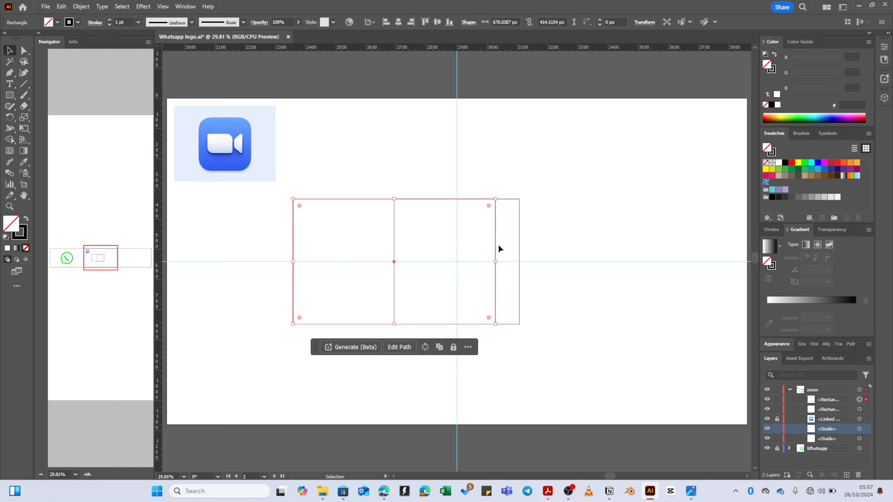
# - Reposition both rectangles together so they straddle the vertical guide
pyautogui.moveTo(394, 261); pyautogui.dragTo(355, 262)
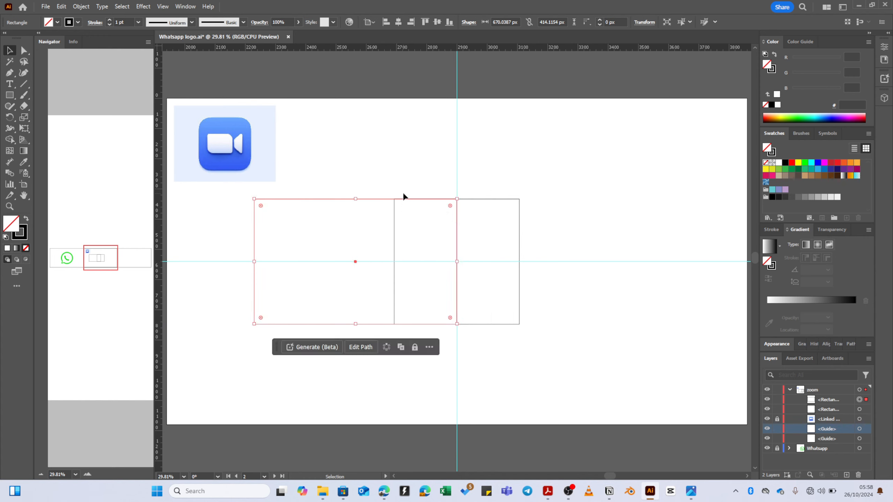
pyautogui.moveTo(407, 211); pyautogui.dragTo(408, 211)
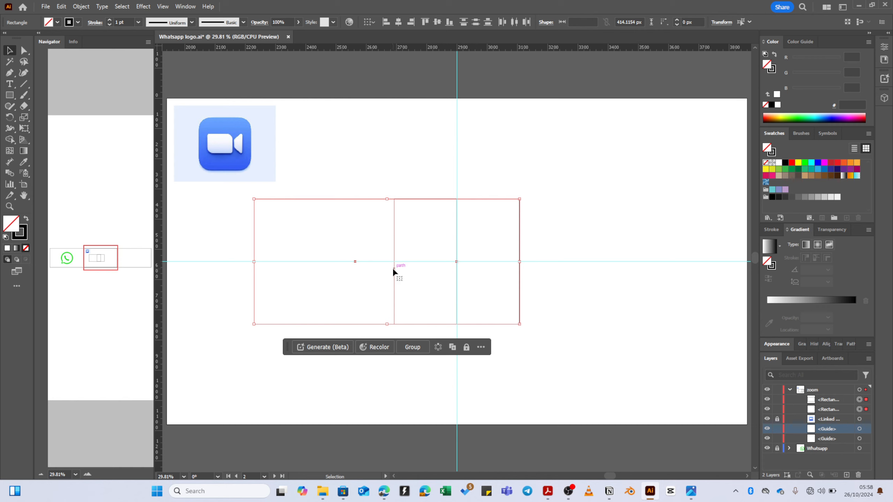
pyautogui.moveTo(403, 269); pyautogui.dragTo(460, 273)
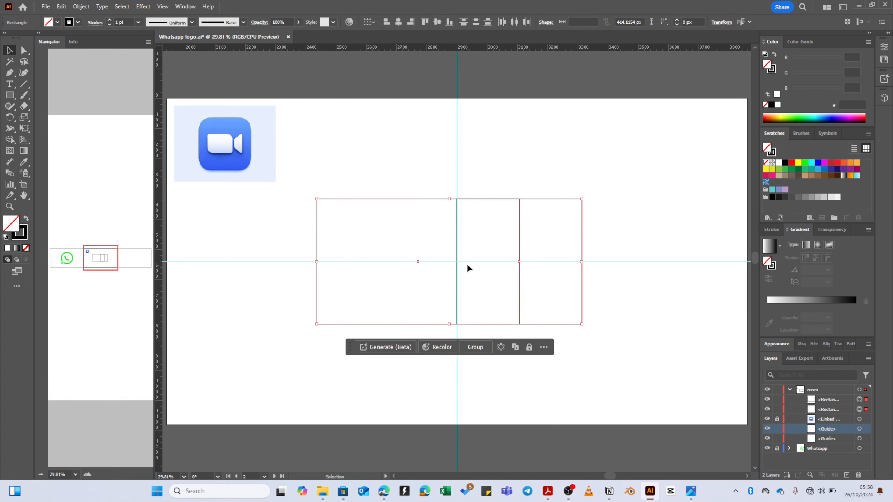
pyautogui.click(505, 225)
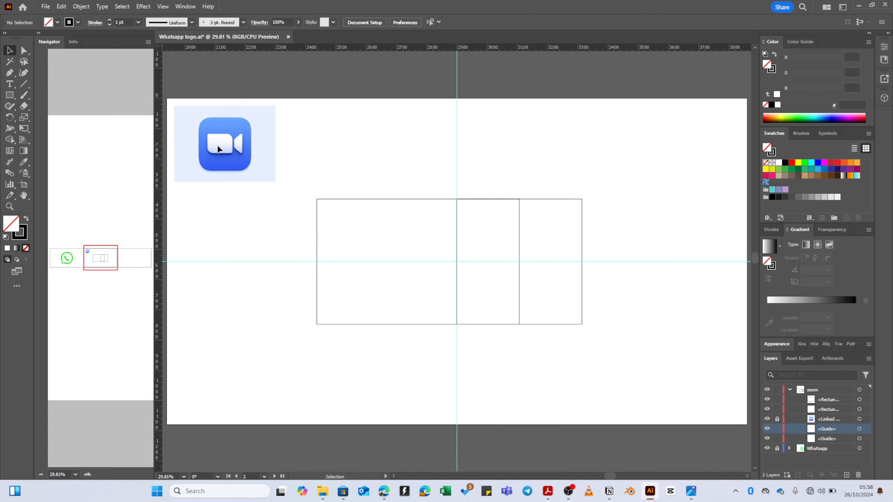
# - Round the wide rectangle's corners to about 88.74 px radius
pyautogui.click(317, 199)
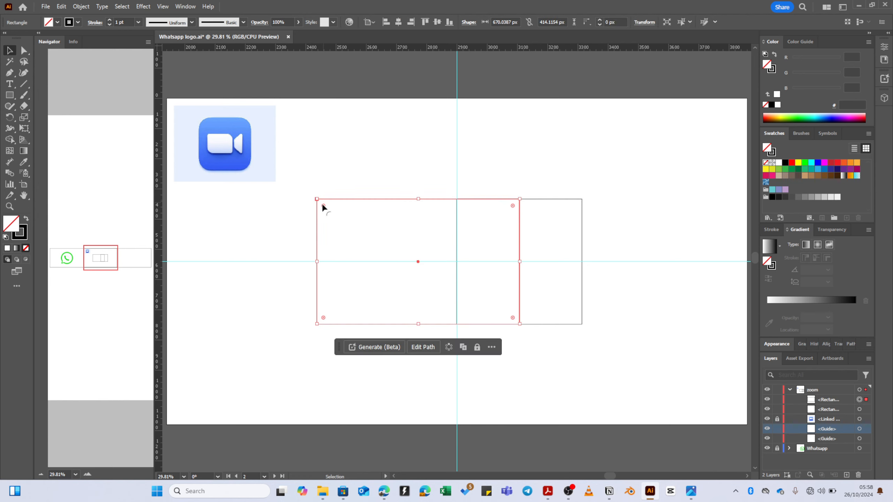
pyautogui.moveTo(322, 206)
pyautogui.mouseDown()
pyautogui.moveTo(325, 217)
pyautogui.moveTo(322, 210)
pyautogui.mouseUp()
pyautogui.moveTo(508, 210); pyautogui.dragTo(492, 228)
pyautogui.click(522, 186)
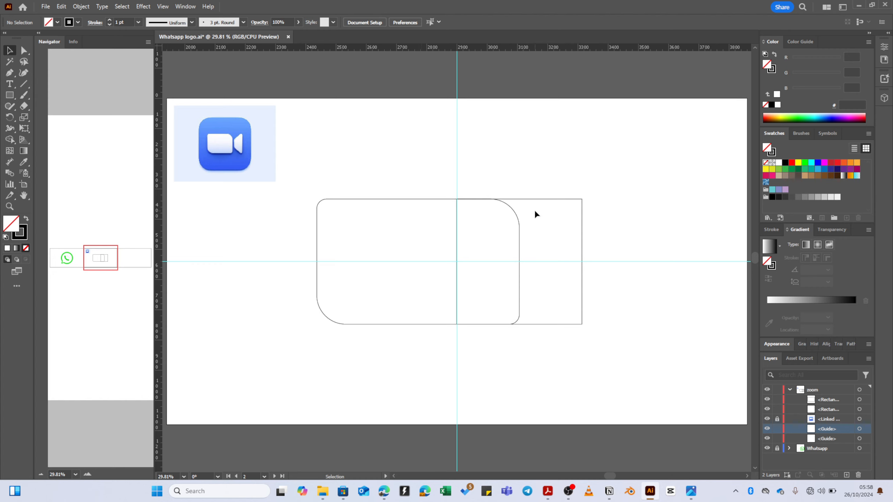
pyautogui.click(548, 199)
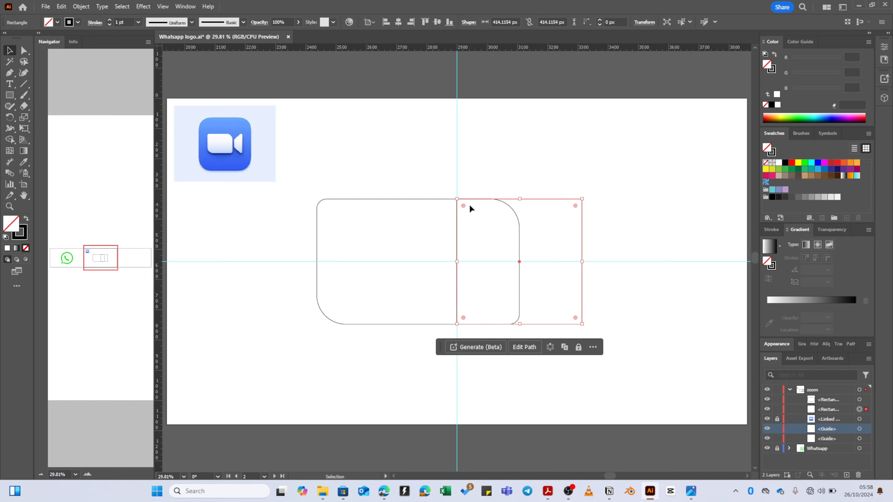
# - Pull the square's top-left and bottom-left anchors to the guides' crossing, forming a triangle
pyautogui.press('a')
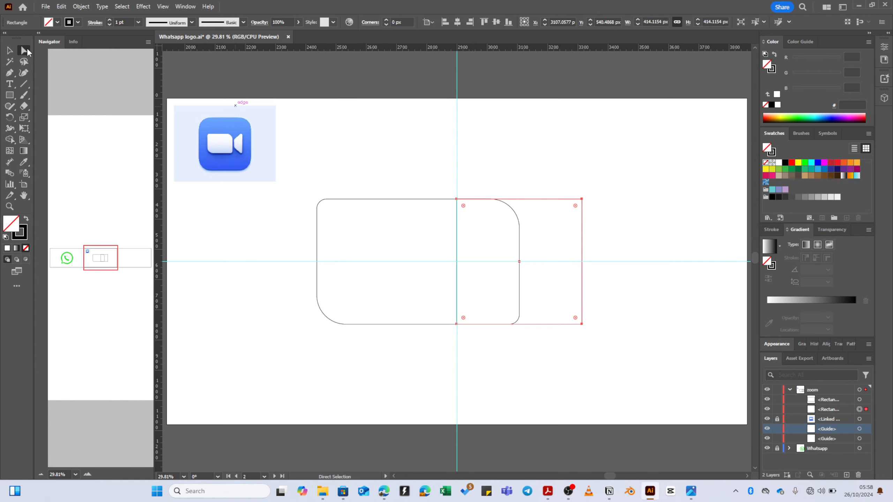
pyautogui.click(457, 200)
pyautogui.moveTo(456, 200); pyautogui.dragTo(456, 261)
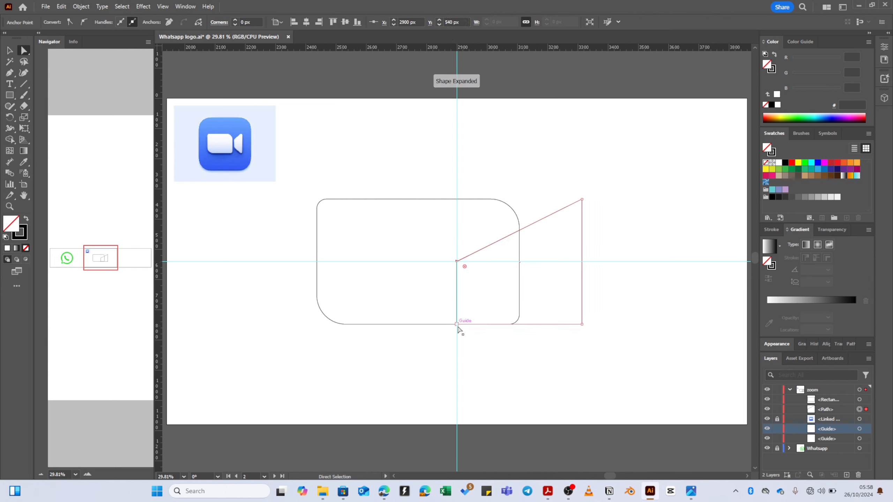
pyautogui.moveTo(456, 324); pyautogui.dragTo(456, 262)
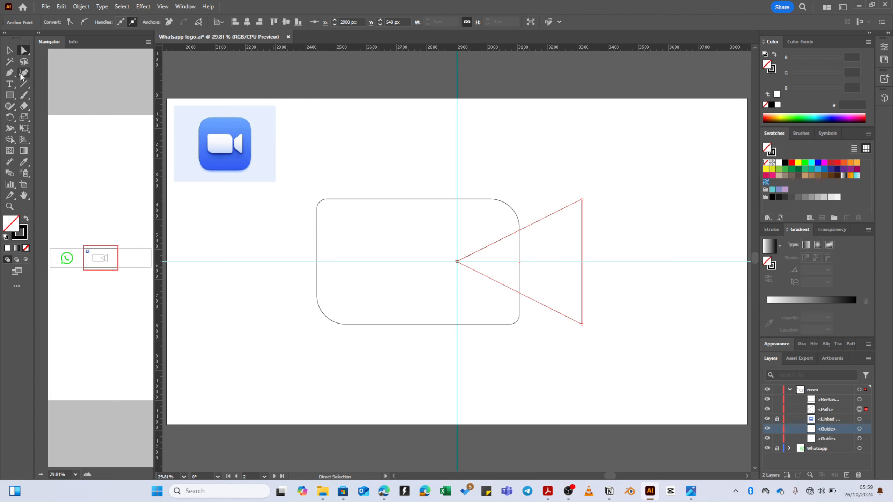
pyautogui.click(10, 98)
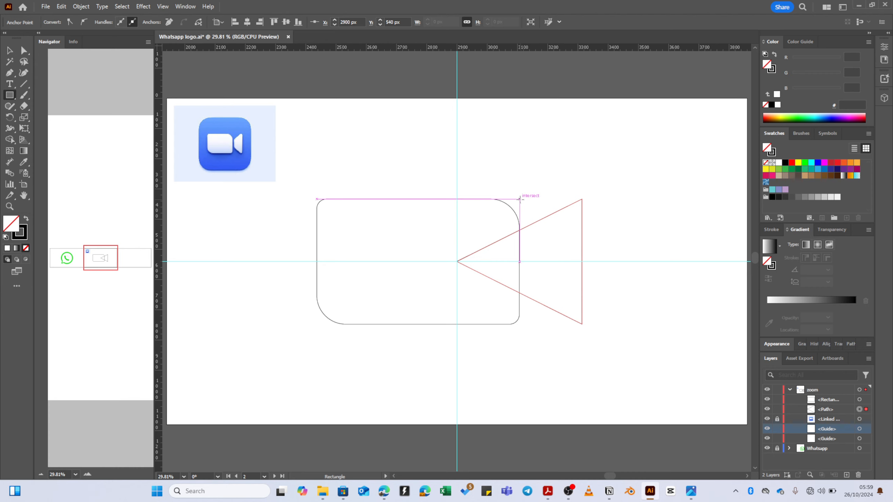
# - Draw a thin divider bar at the body's right edge and scale all camera shapes down
pyautogui.moveTo(519, 199); pyautogui.dragTo(527, 325)
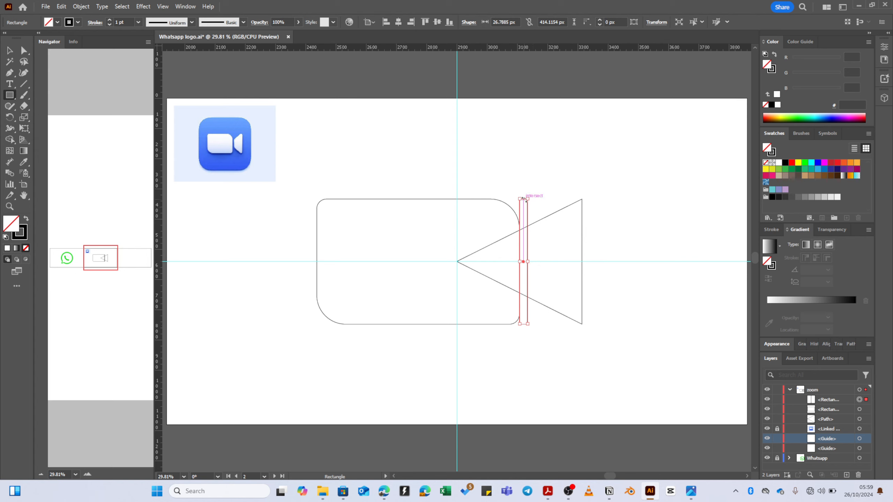
pyautogui.press('v')
pyautogui.moveTo(477, 212); pyautogui.dragTo(573, 234)
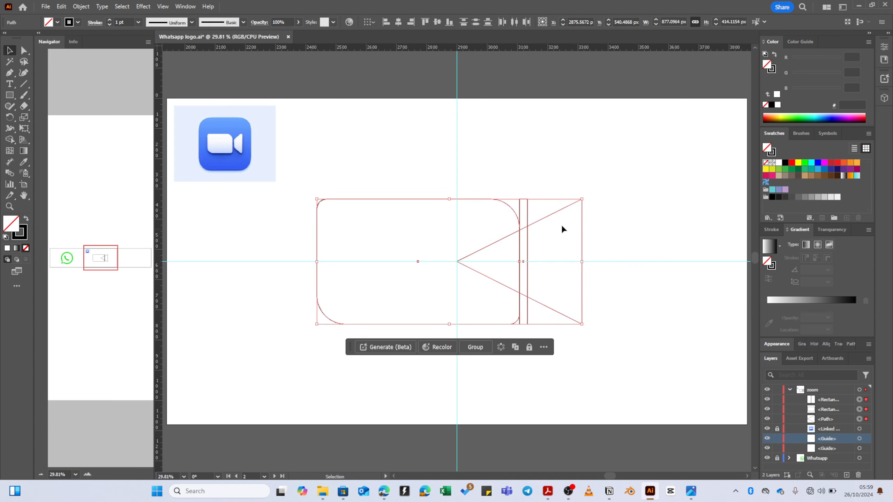
pyautogui.moveTo(591, 201); pyautogui.dragTo(599, 266)
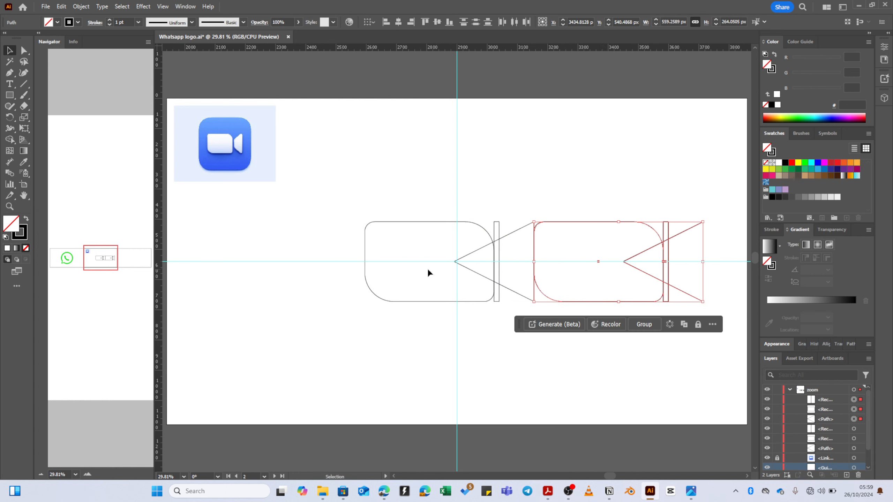
# - Shift the left camera's body, bar and triangle about 398 px further left
pyautogui.moveTo(470, 211); pyautogui.dragTo(507, 250)
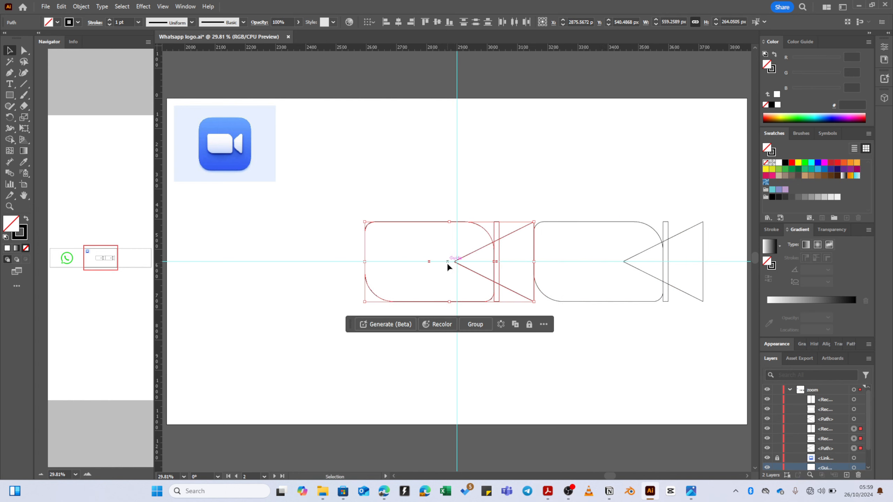
pyautogui.moveTo(434, 262); pyautogui.dragTo(355, 259)
pyautogui.press('z')
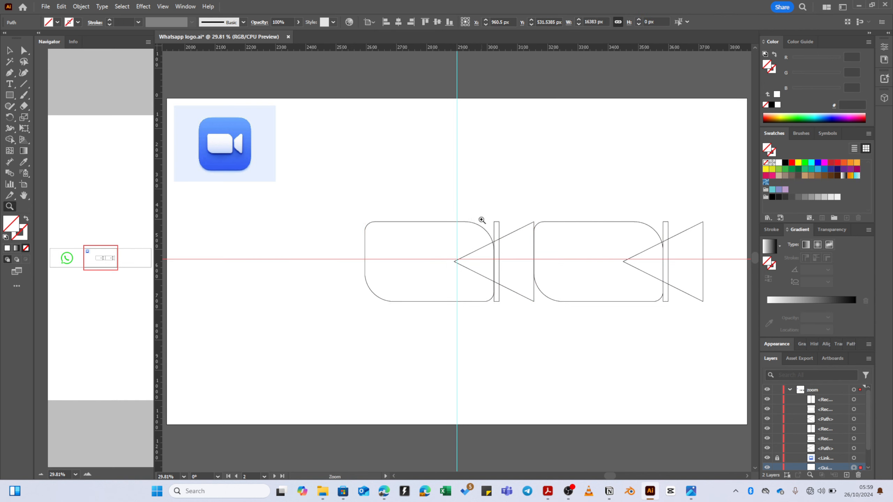
pyautogui.hotkey('ctrl', 'z')
pyautogui.click(481, 218)
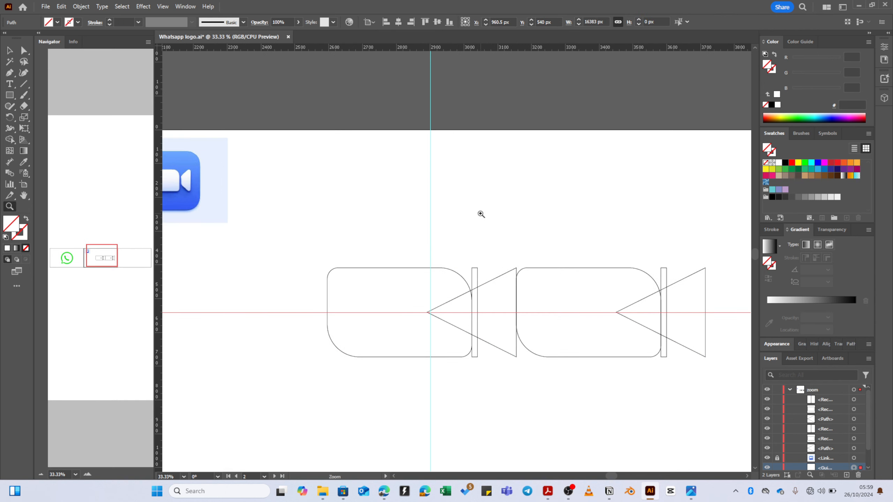
pyautogui.press('v')
pyautogui.hotkey('ctrl', '0')
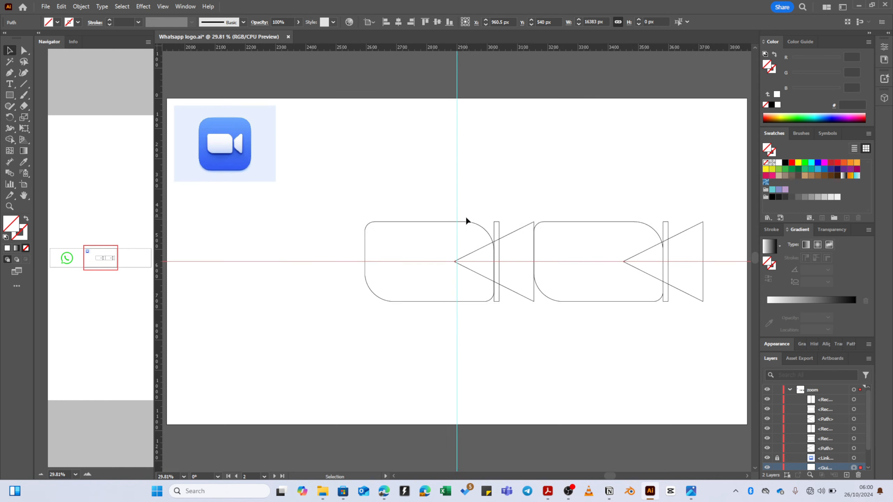
pyautogui.moveTo(511, 242); pyautogui.dragTo(511, 243)
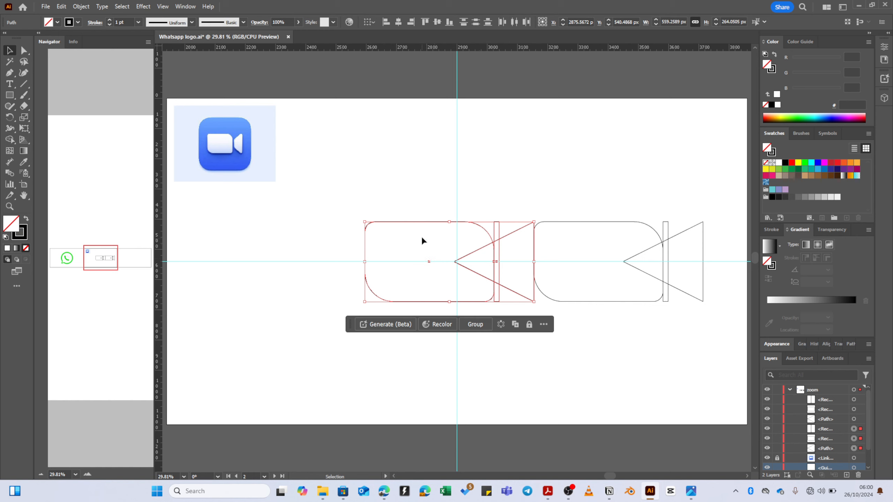
pyautogui.moveTo(420, 221); pyautogui.dragTo(301, 216)
pyautogui.click(417, 162)
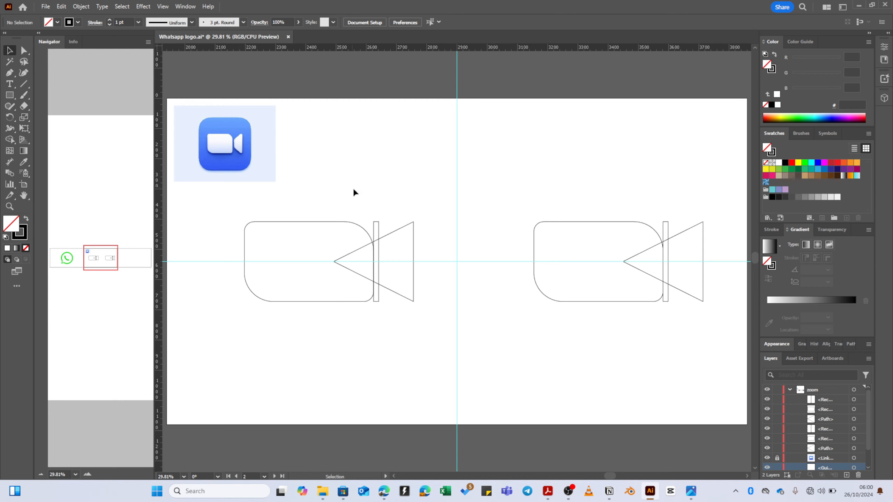
# - Delete the thin bar from the right-hand camera, keeping its rounded body and triangle
pyautogui.click(664, 223)
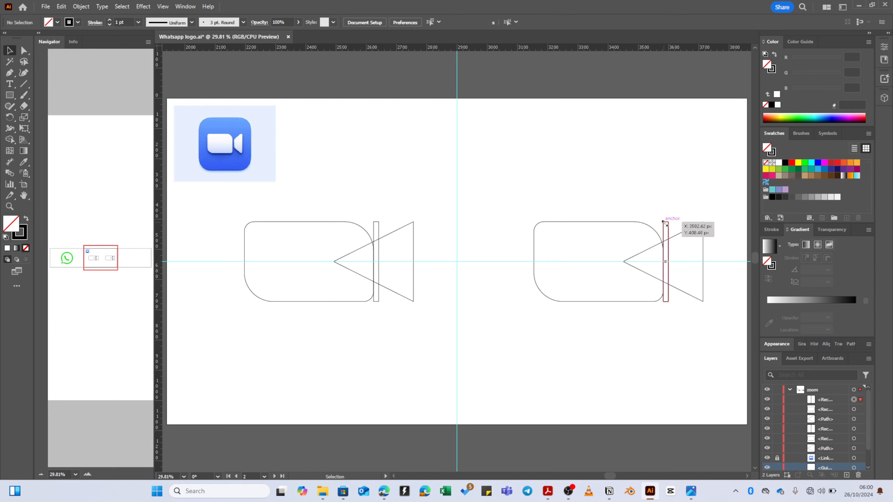
pyautogui.press('Delete')
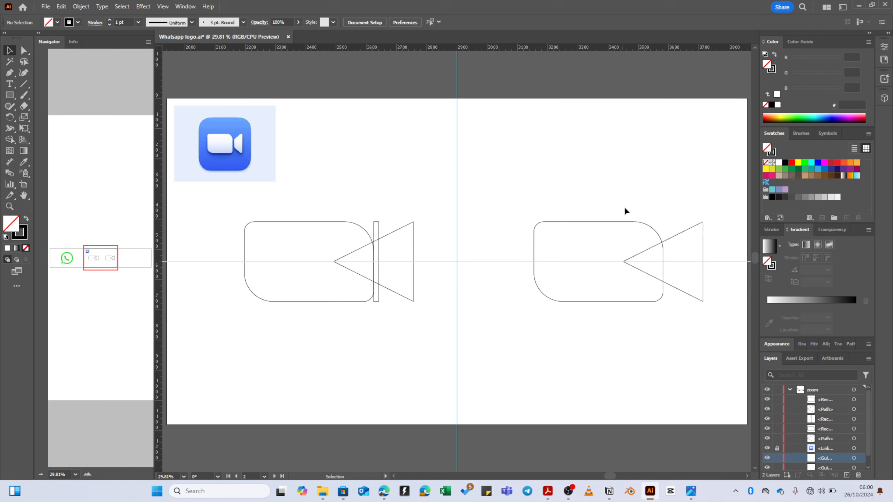
pyautogui.moveTo(631, 206); pyautogui.dragTo(680, 262)
pyautogui.moveTo(623, 198); pyautogui.dragTo(674, 251)
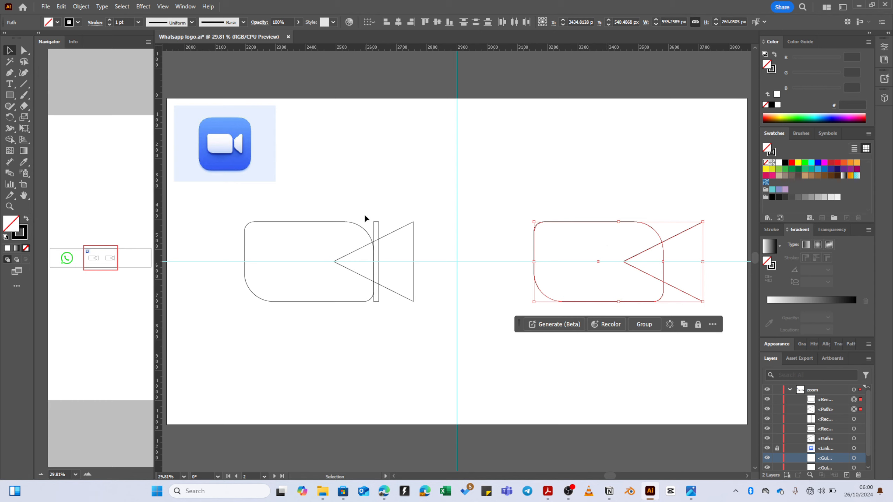
pyautogui.moveTo(351, 212); pyautogui.dragTo(409, 252)
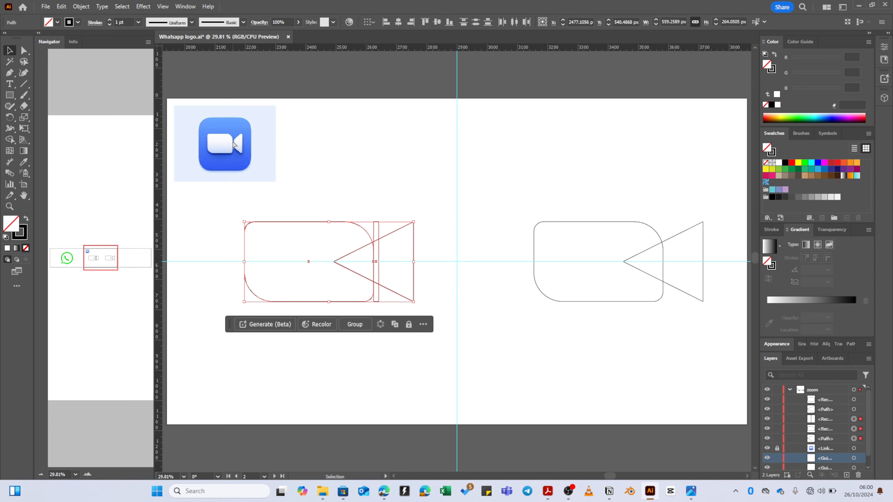
pyautogui.hscroll(-4, 233, 141)
pyautogui.hscroll(2, 243, 141)
pyautogui.scroll(5, 243, 140)
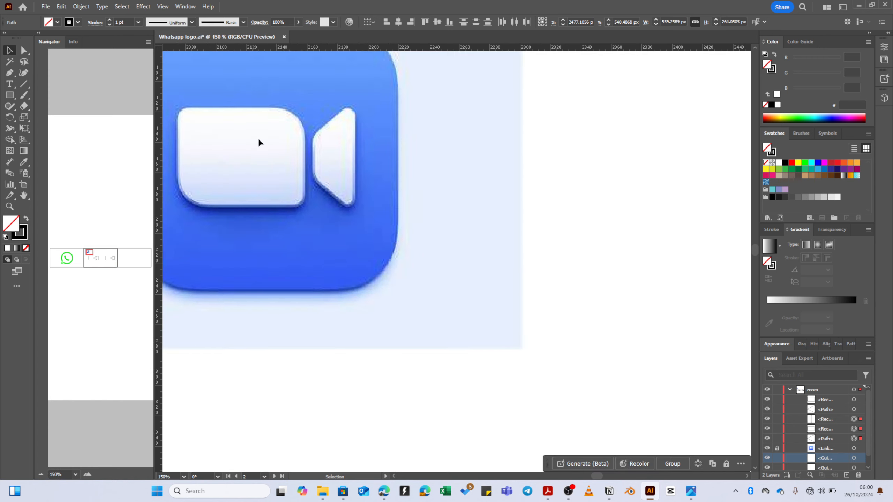
pyautogui.click(325, 159)
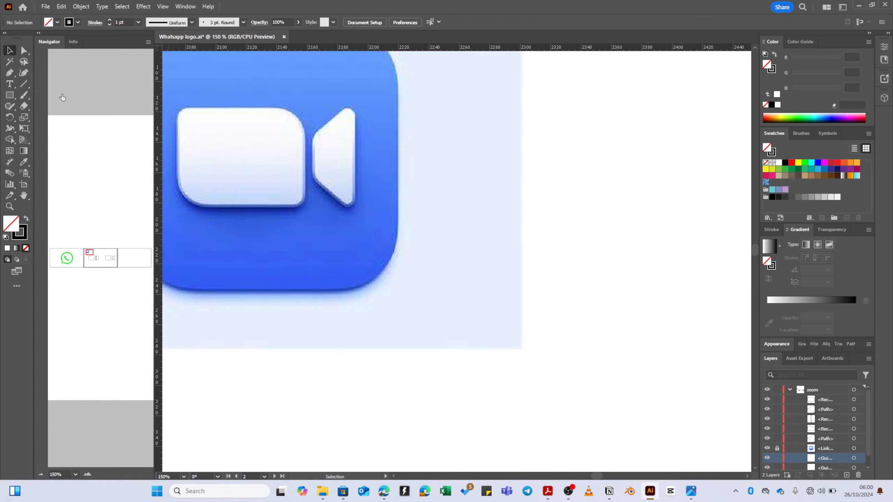
pyautogui.click(26, 219)
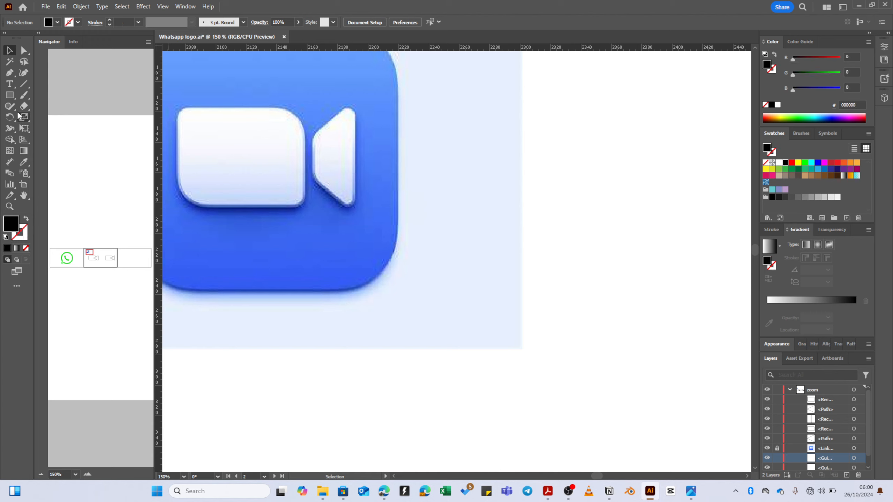
pyautogui.click(10, 95)
pyautogui.moveTo(300, 104); pyautogui.dragTo(318, 207)
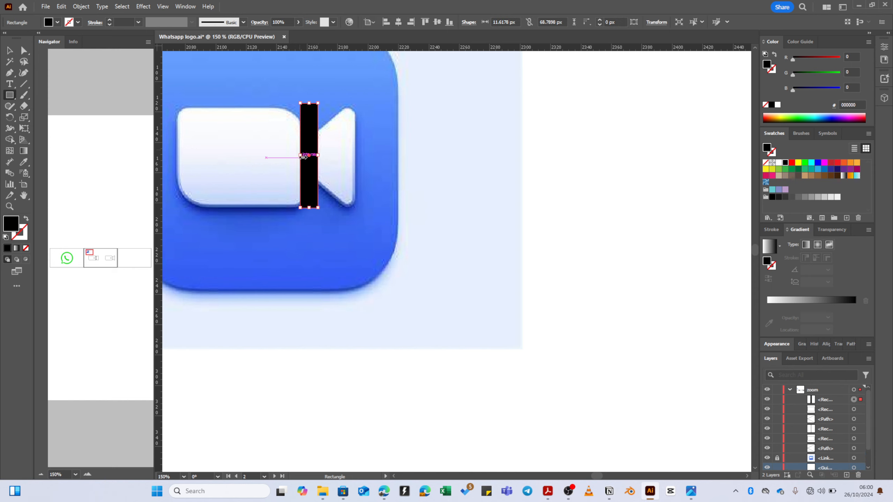
pyautogui.press('Delete')
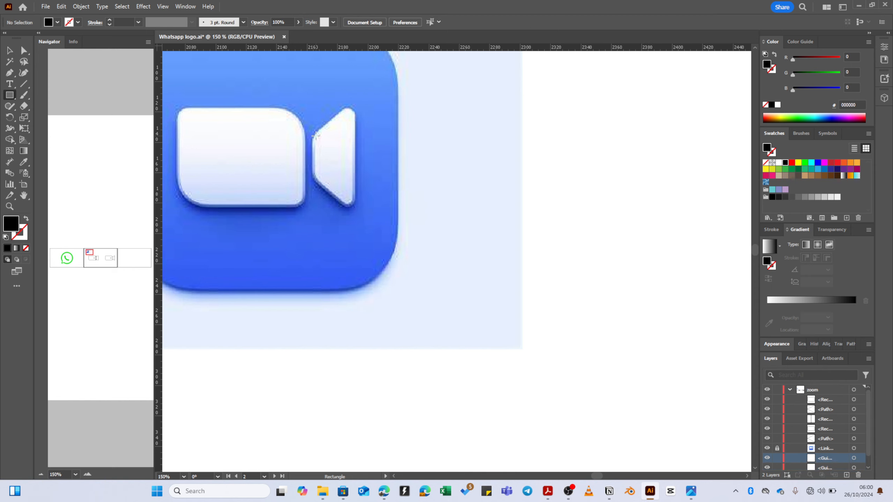
pyautogui.hotkey('ctrl', '0')
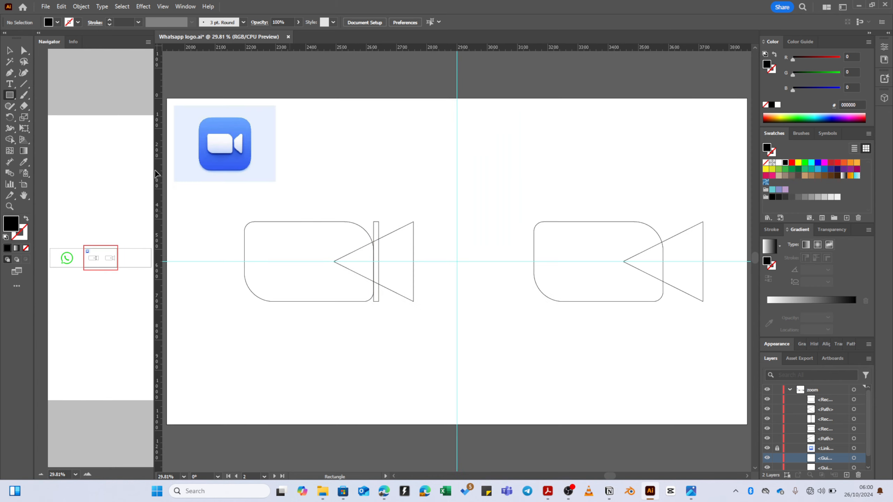
pyautogui.click(9, 50)
# - Reset colours to the default stroke with fill set to None
pyautogui.press('d')
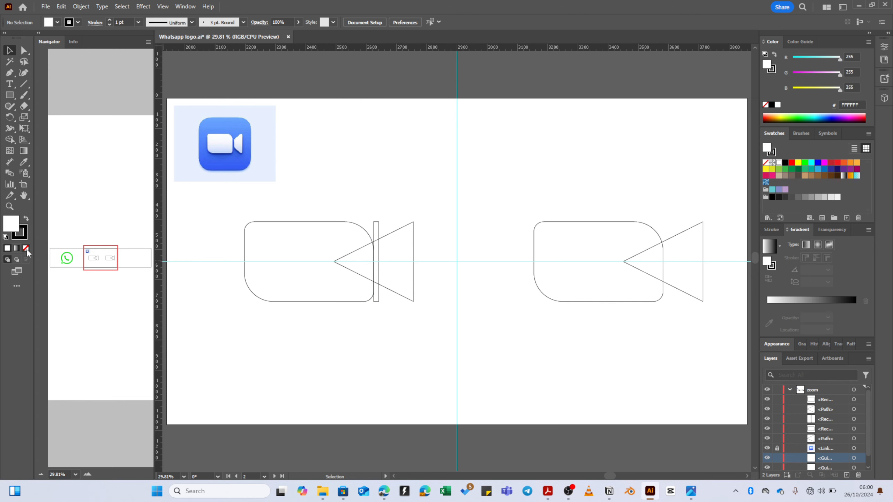
pyautogui.click(26, 248)
pyautogui.click(378, 223)
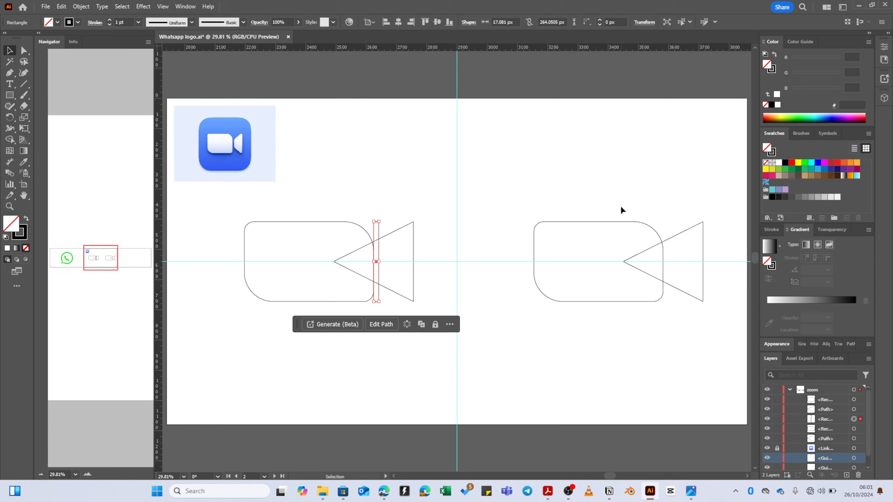
# - Round the right camera triangle's two right-hand corners to about 20.32 px
pyautogui.click(675, 233)
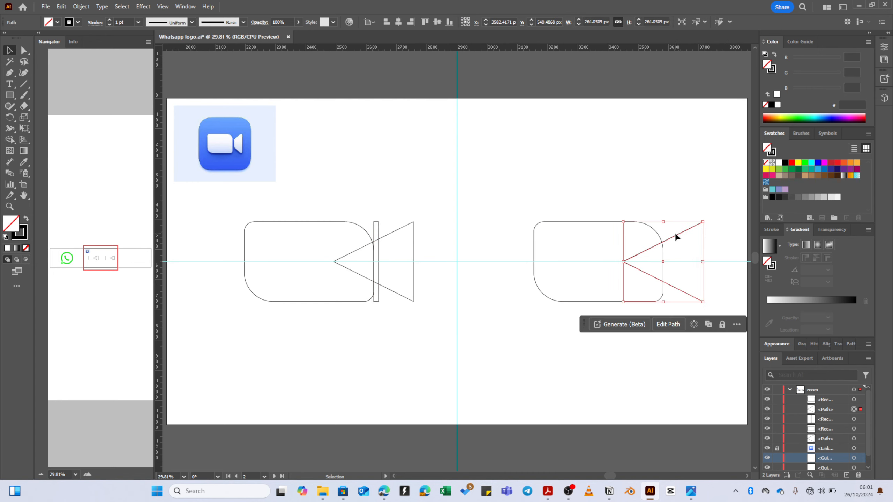
pyautogui.press('a')
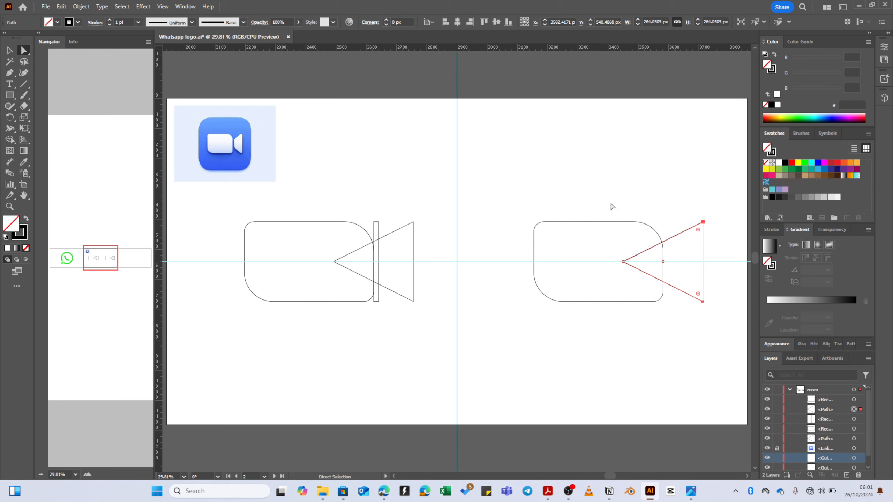
pyautogui.moveTo(694, 204); pyautogui.dragTo(712, 322)
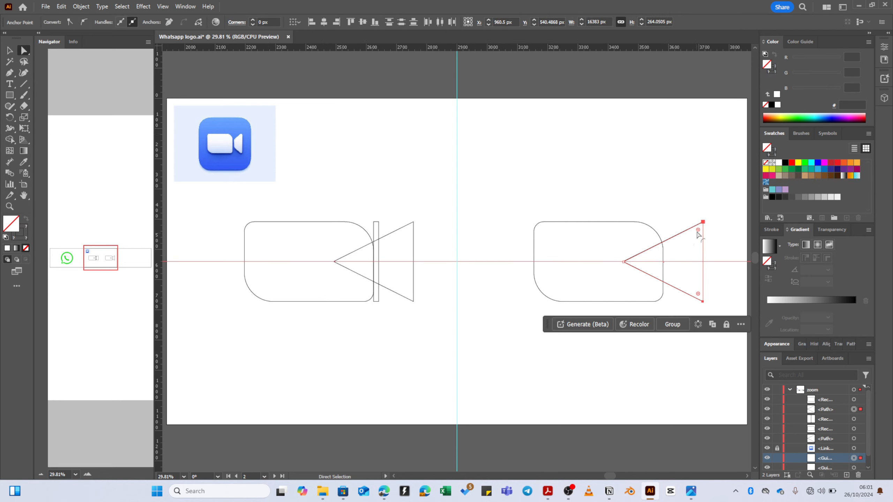
pyautogui.moveTo(698, 233); pyautogui.dragTo(698, 235)
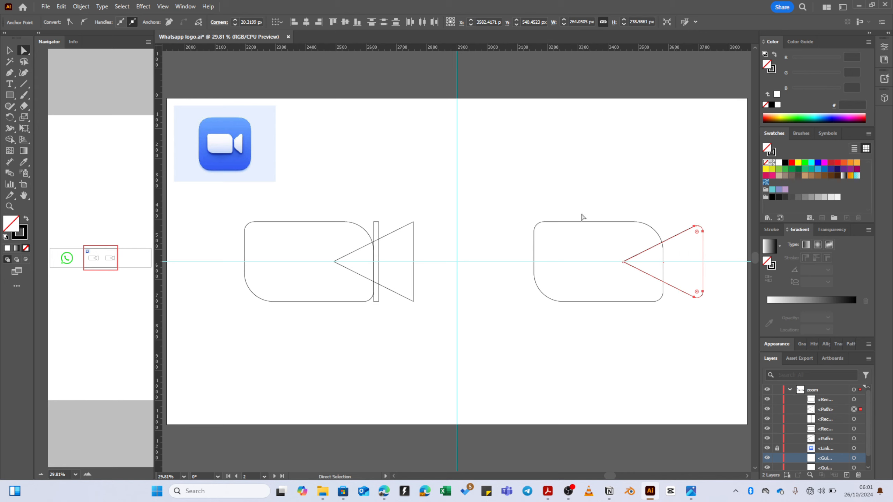
pyautogui.press('v')
pyautogui.moveTo(610, 215); pyautogui.dragTo(666, 246)
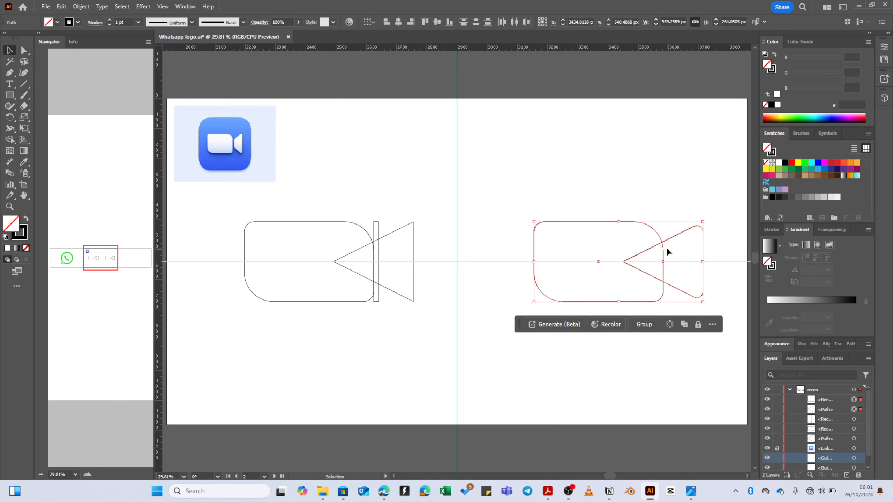
# - Try merging body and triangle with Shape Builder, then undo back to separate shapes
pyautogui.hotkey('shift', 'm')
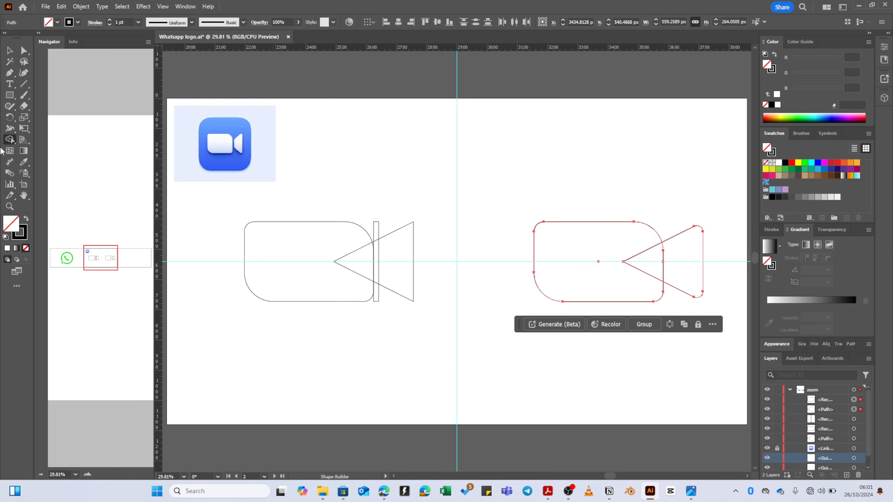
pyautogui.moveTo(584, 240)
pyautogui.mouseDown()
pyautogui.moveTo(647, 255)
pyautogui.moveTo(636, 265)
pyautogui.mouseUp()
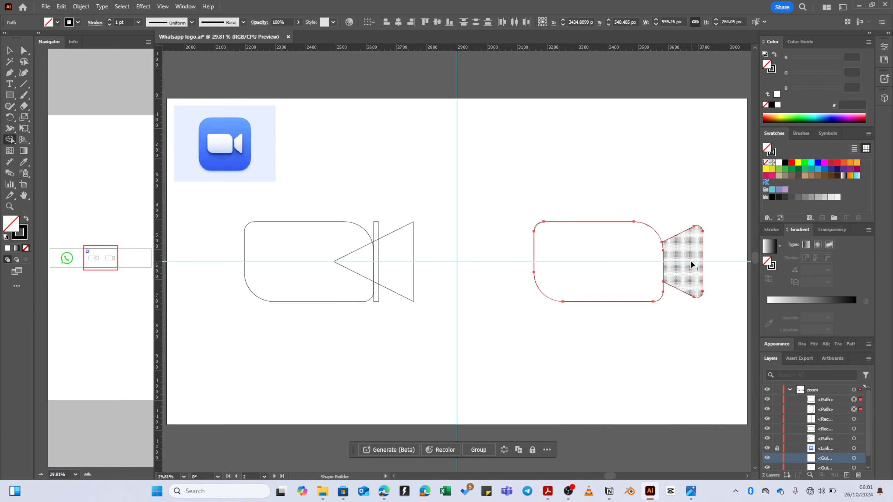
pyautogui.press('v')
pyautogui.click(678, 237)
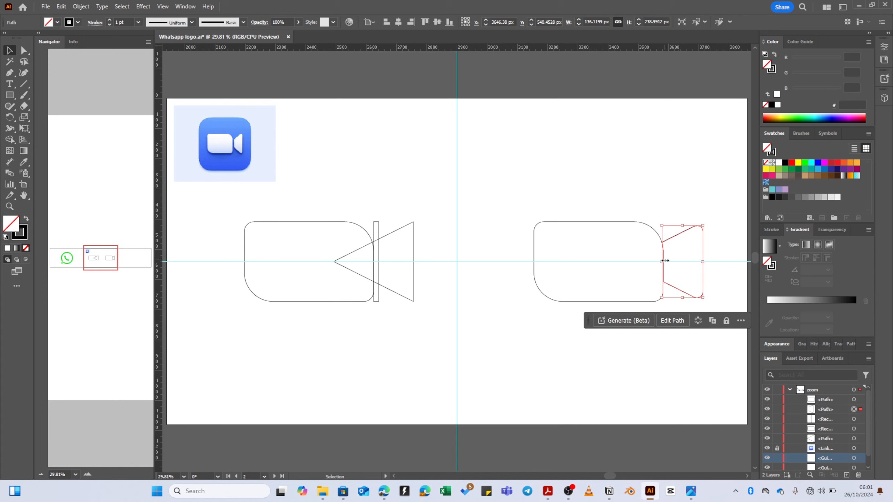
pyautogui.moveTo(703, 256); pyautogui.dragTo(710, 253)
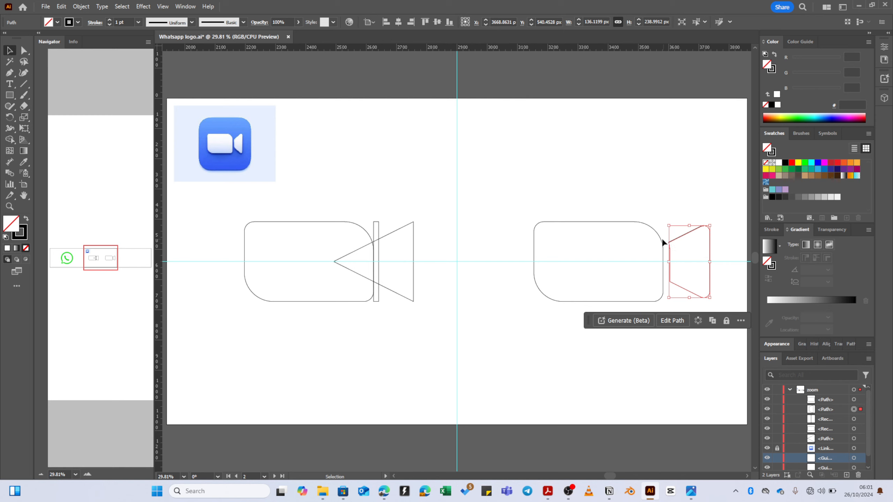
pyautogui.hotkey('ctrl', 'z')
pyautogui.hotkey('ctrl', 'z')
pyautogui.hotkey('ctrl', 'z')
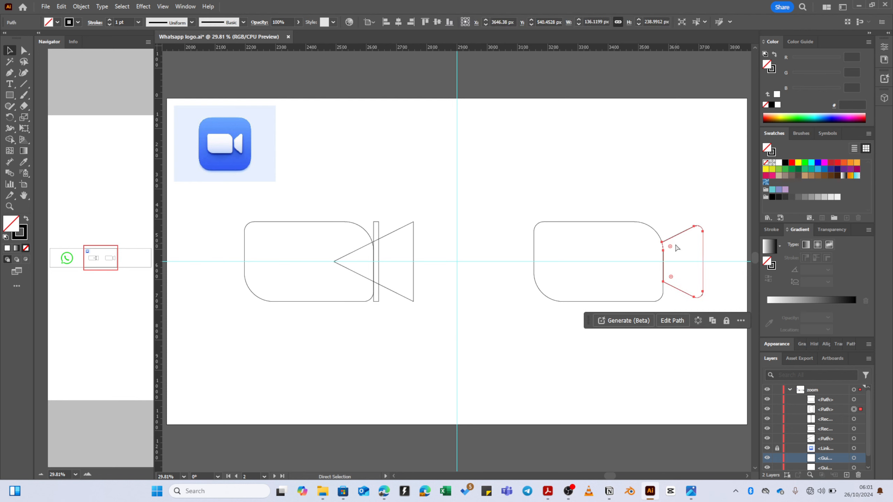
pyautogui.click(660, 246)
# - Reset the body's corners to sharp and merge it with the triangle using Shape Builder
pyautogui.press('v')
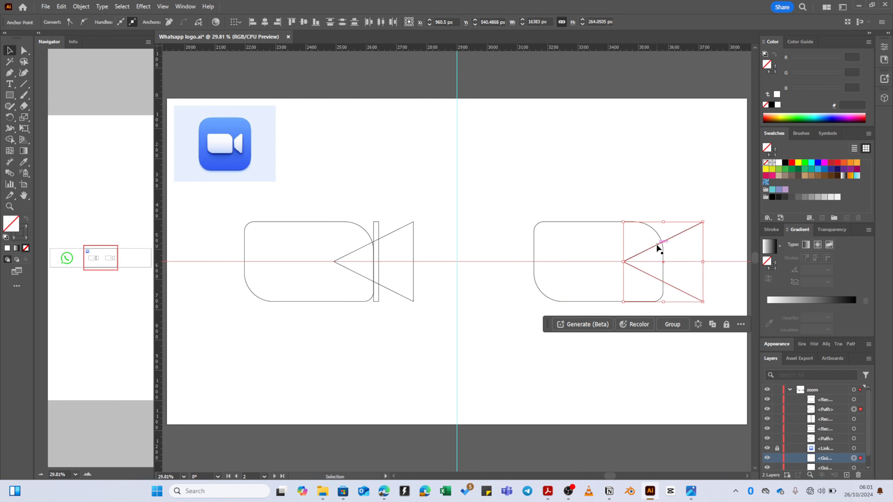
pyautogui.click(647, 233)
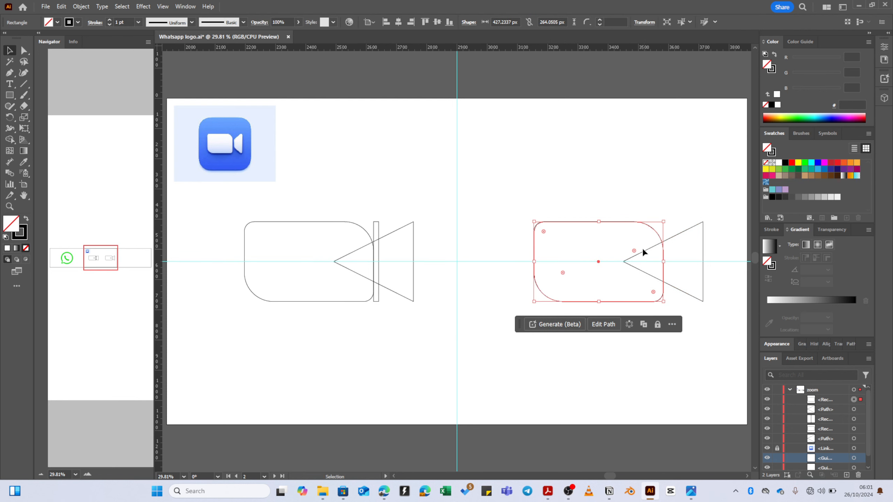
pyautogui.moveTo(635, 252); pyautogui.dragTo(692, 214)
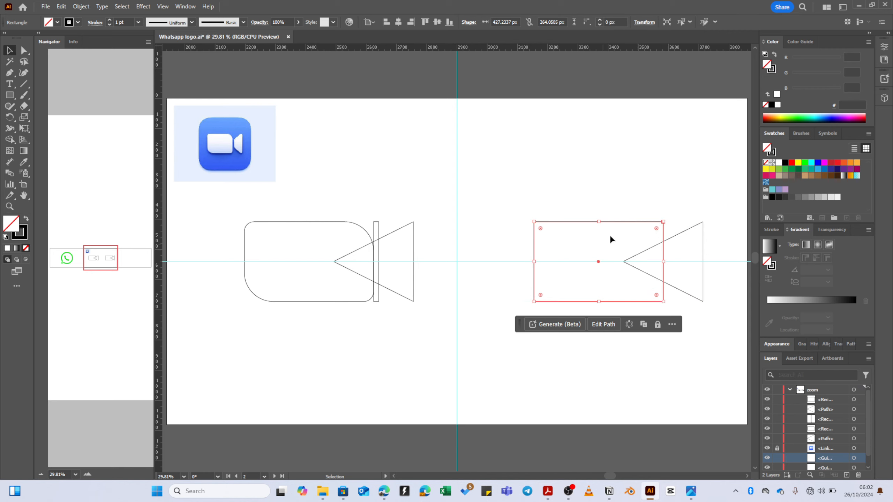
pyautogui.click(609, 235)
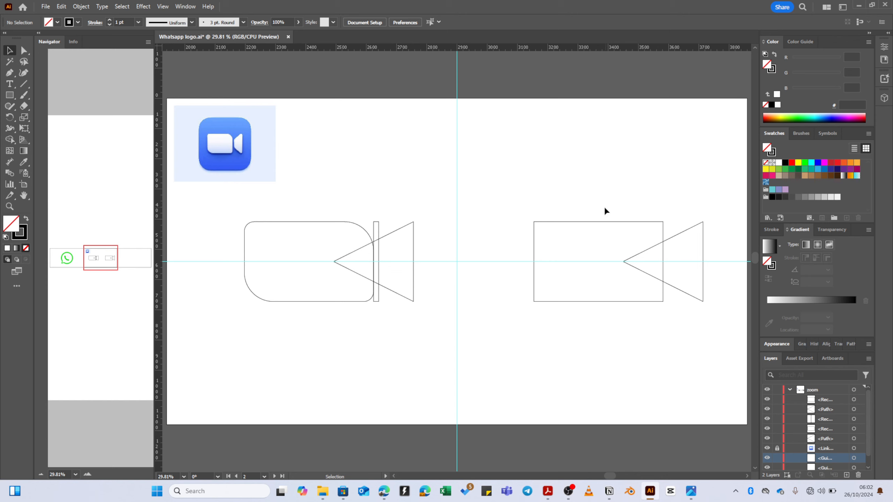
pyautogui.moveTo(677, 234); pyautogui.dragTo(682, 246)
pyautogui.hotkey('shift', 'm')
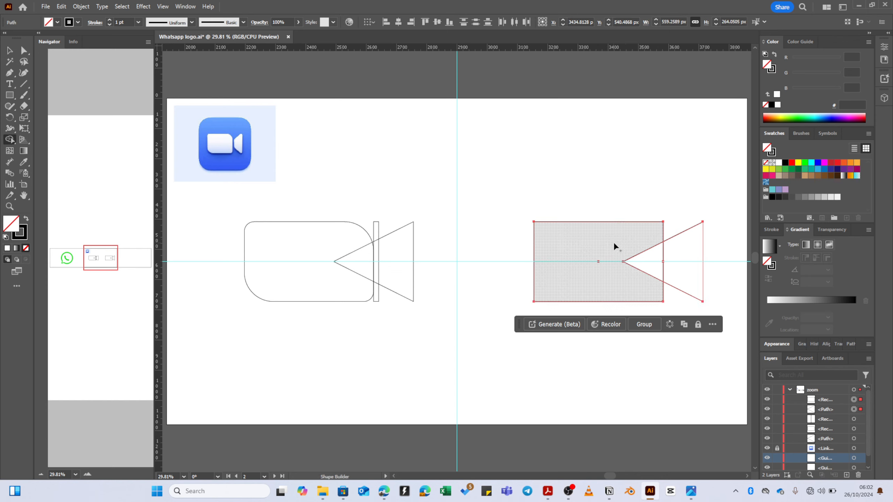
pyautogui.moveTo(614, 242); pyautogui.dragTo(653, 255)
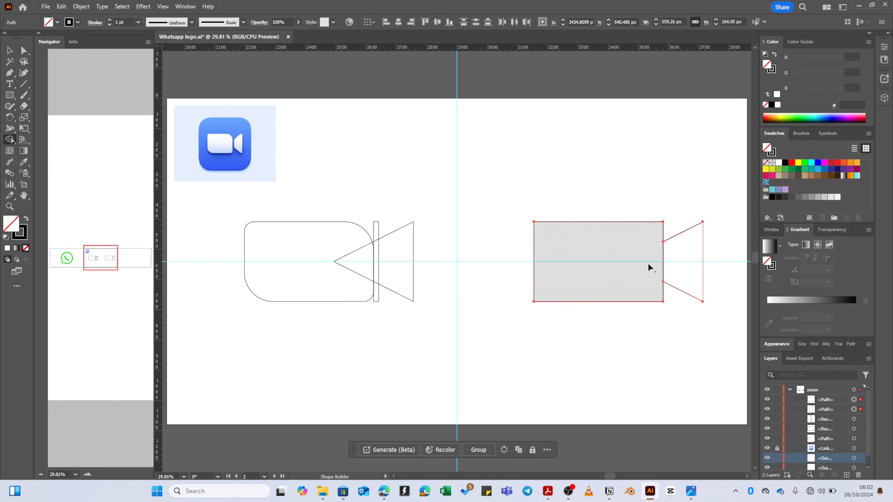
# - Round the rectangle body's corners to about 80 px with Direct Selection
pyautogui.press('v')
pyautogui.click(627, 222)
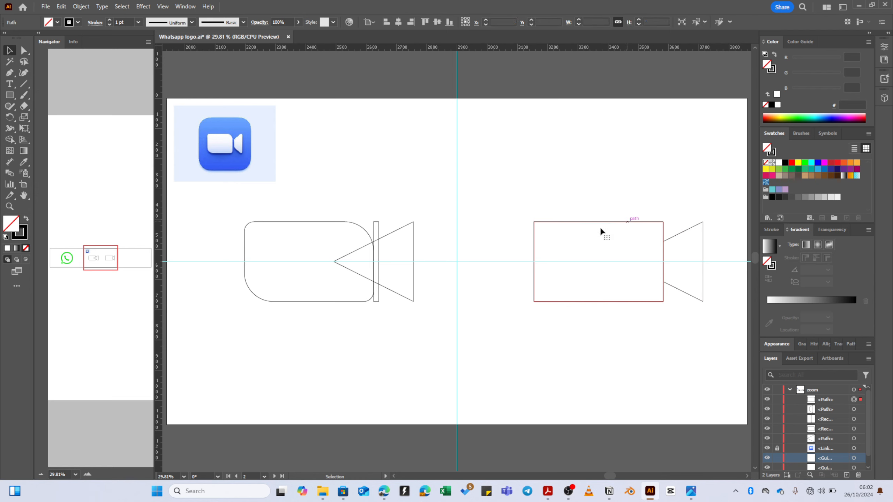
pyautogui.press('a')
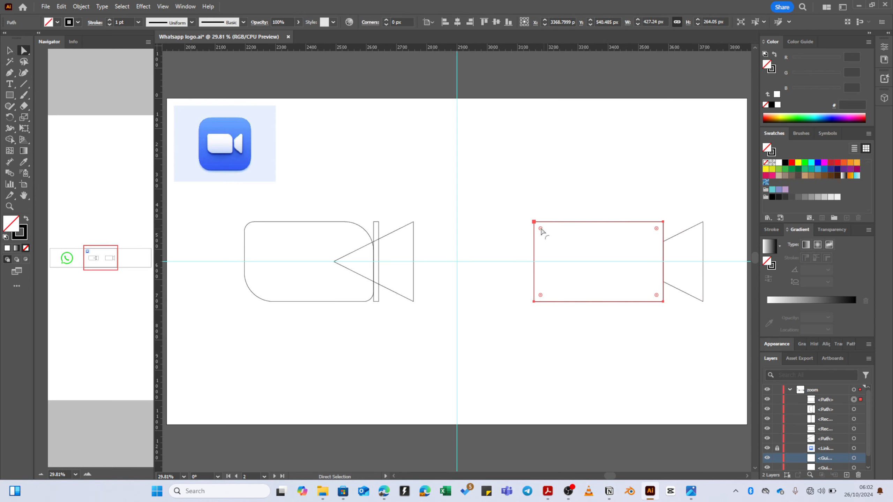
pyautogui.moveTo(541, 229); pyautogui.dragTo(544, 233)
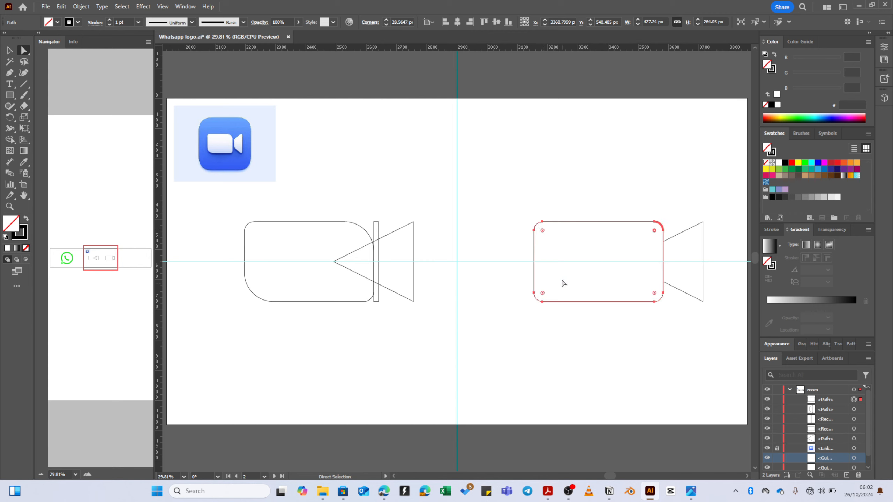
pyautogui.moveTo(542, 293); pyautogui.dragTo(564, 280)
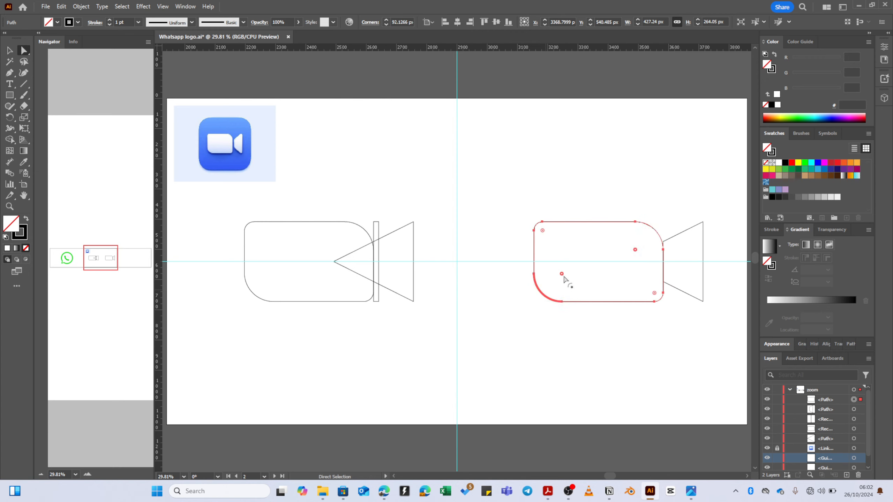
pyautogui.moveTo(562, 278); pyautogui.dragTo(557, 278)
# - Shift the trapezoid lens about 21 px right and round its corners
pyautogui.press('v')
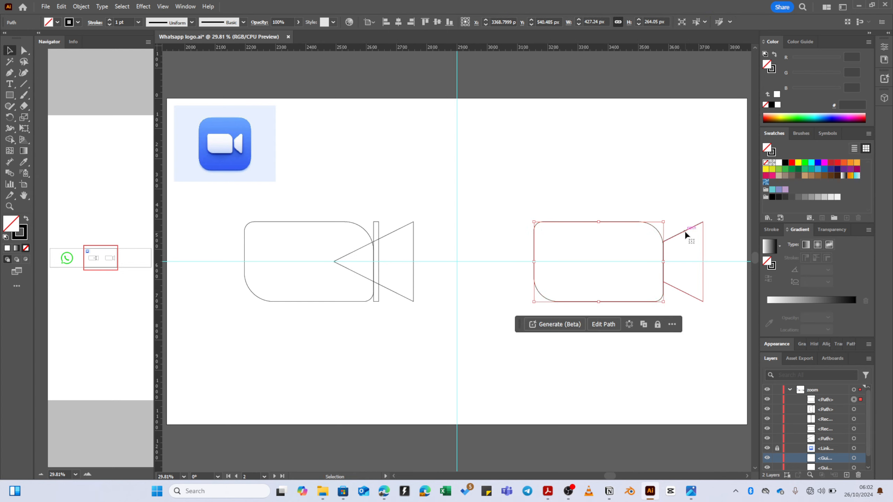
pyautogui.click(685, 231)
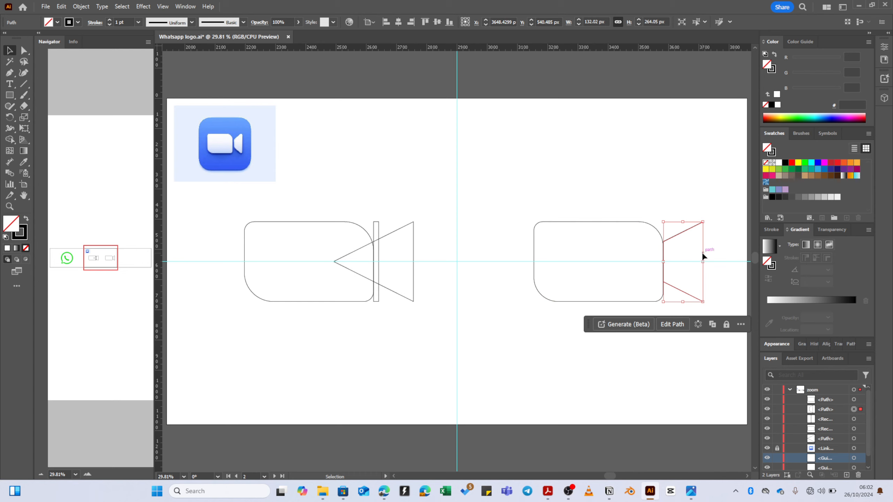
pyautogui.moveTo(702, 255); pyautogui.dragTo(678, 248)
pyautogui.press('a')
pyautogui.click(677, 217)
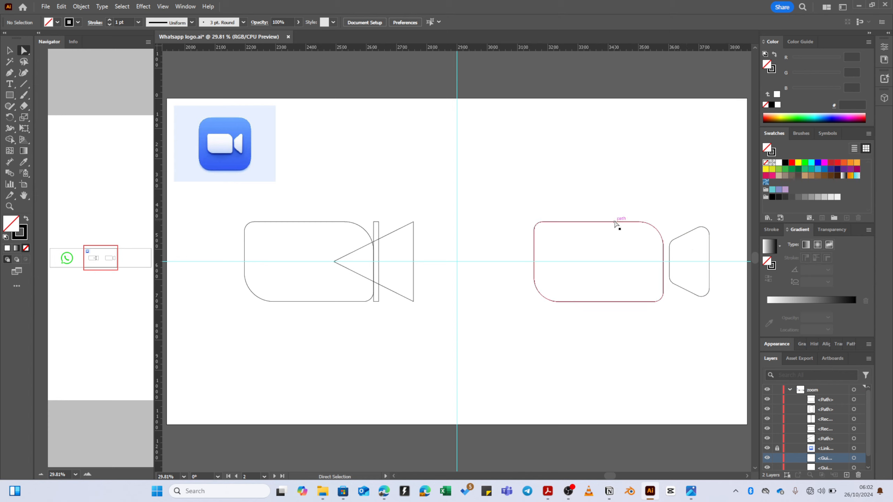
pyautogui.press('v')
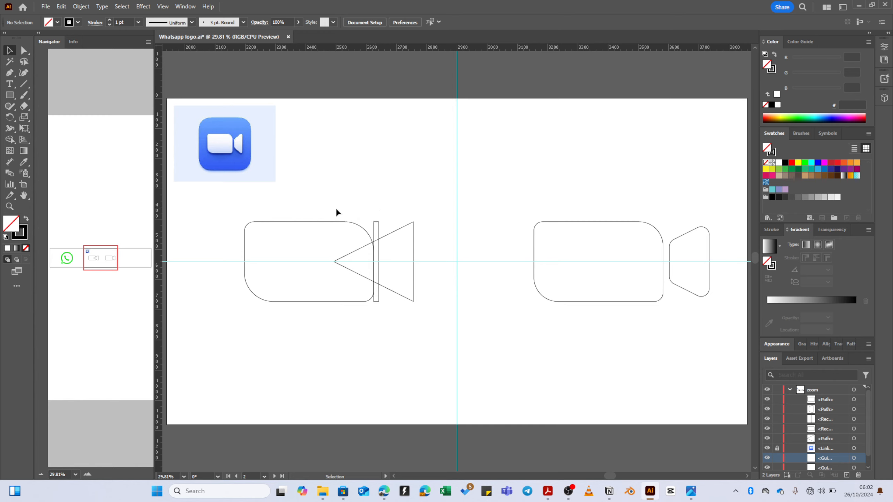
pyautogui.moveTo(336, 209); pyautogui.dragTo(404, 248)
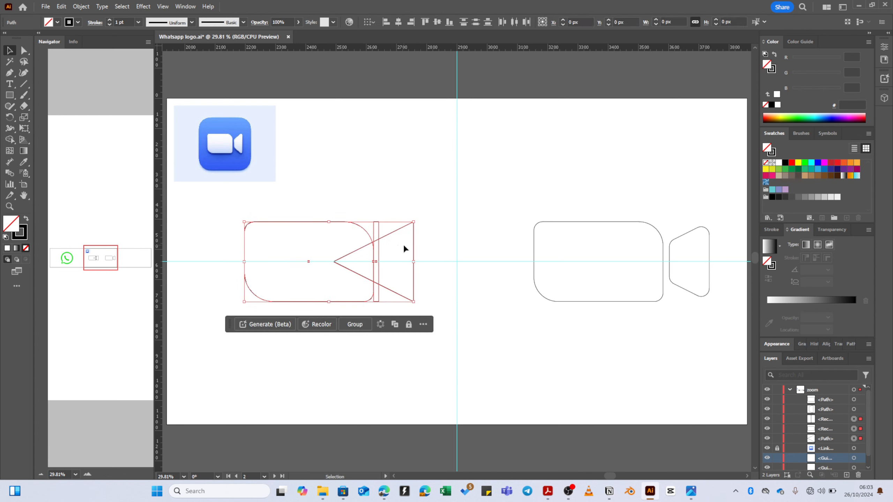
# - Split the left camera into separate body and lens shapes, deleting the overlapping slivers with Shape Builder
pyautogui.hotkey('shift', 'm')
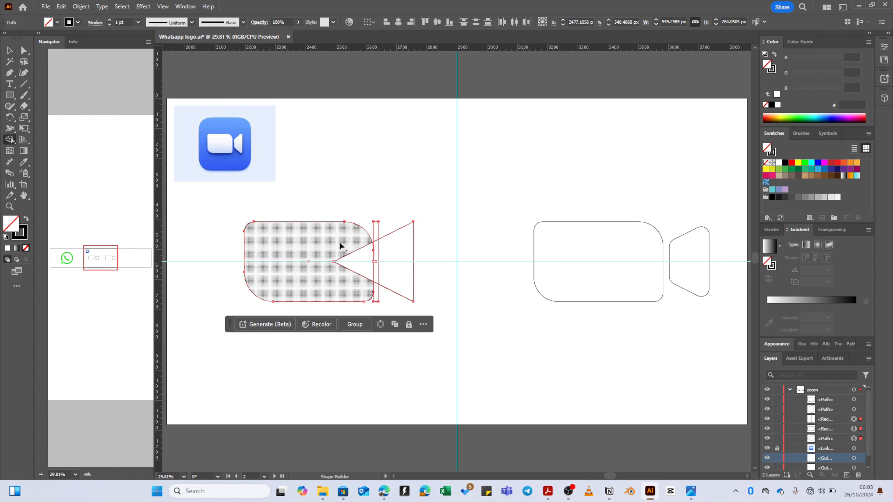
pyautogui.click(357, 252)
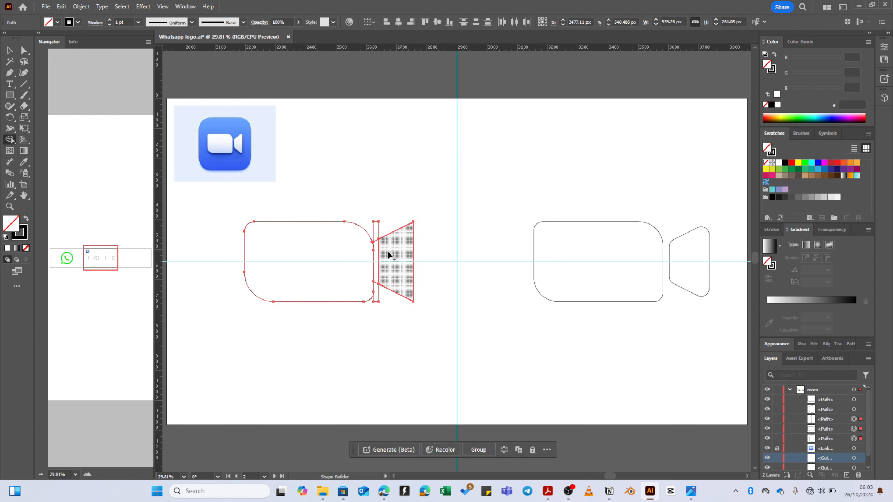
pyautogui.click(385, 252)
pyautogui.scroll(1, 375, 258)
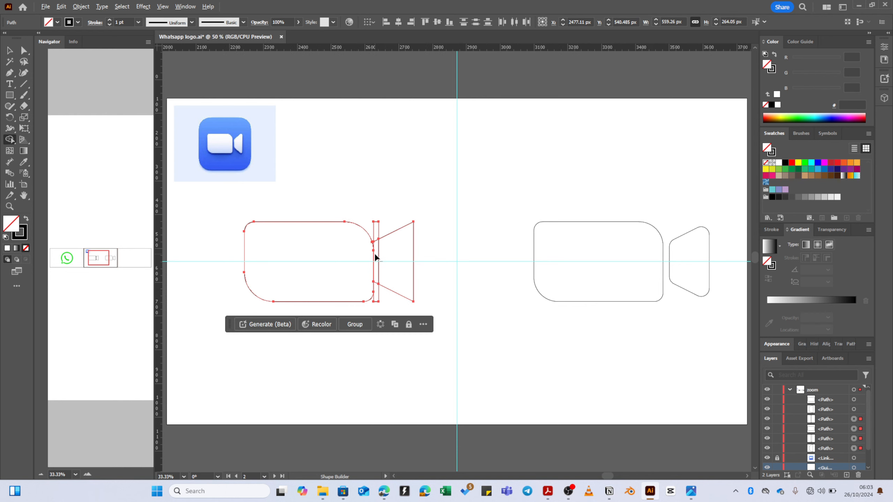
pyautogui.scroll(1, 374, 258)
pyautogui.scroll(2, 374, 243)
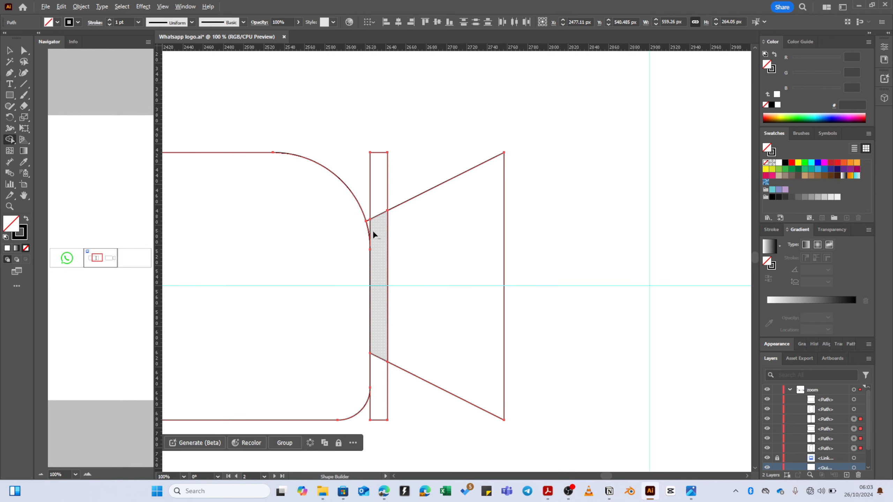
pyautogui.moveTo(373, 231)
pyautogui.mouseDown()
pyautogui.moveTo(368, 212)
pyautogui.moveTo(371, 219)
pyautogui.mouseUp()
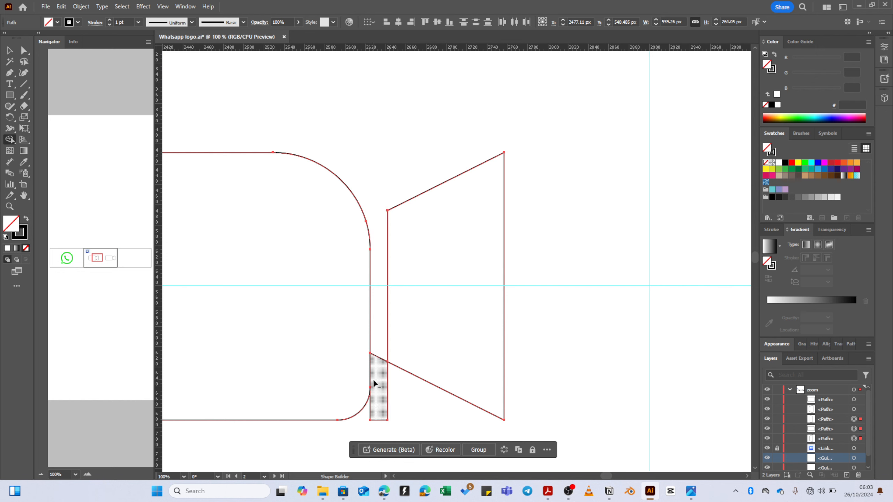
pyautogui.keyDown('alt'); pyautogui.click(379, 370); pyautogui.keyUp('alt')
pyautogui.scroll(-2, 394, 340)
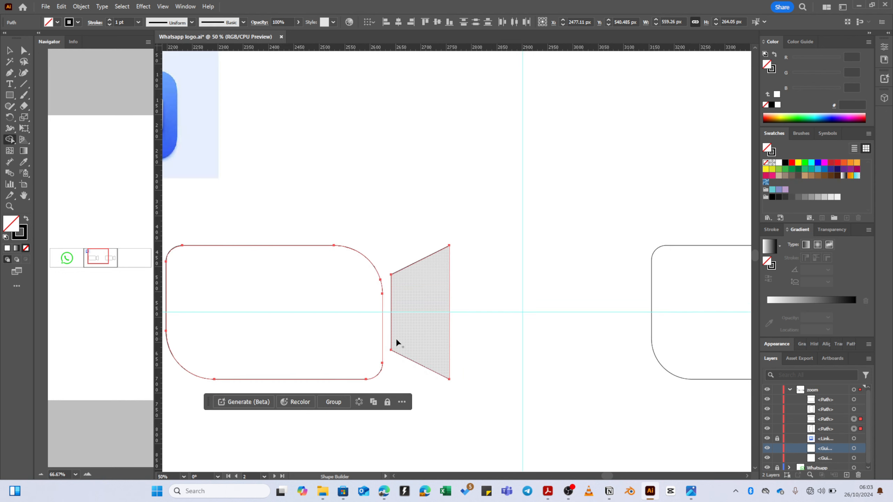
pyautogui.press('a')
pyautogui.click(398, 304)
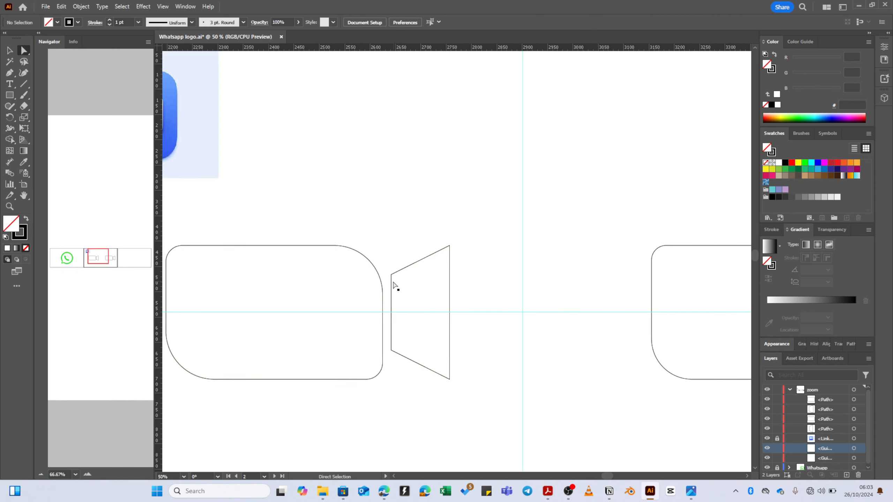
# - Round all corners of the left trapezoid lens with live-corner widgets
pyautogui.click(393, 282)
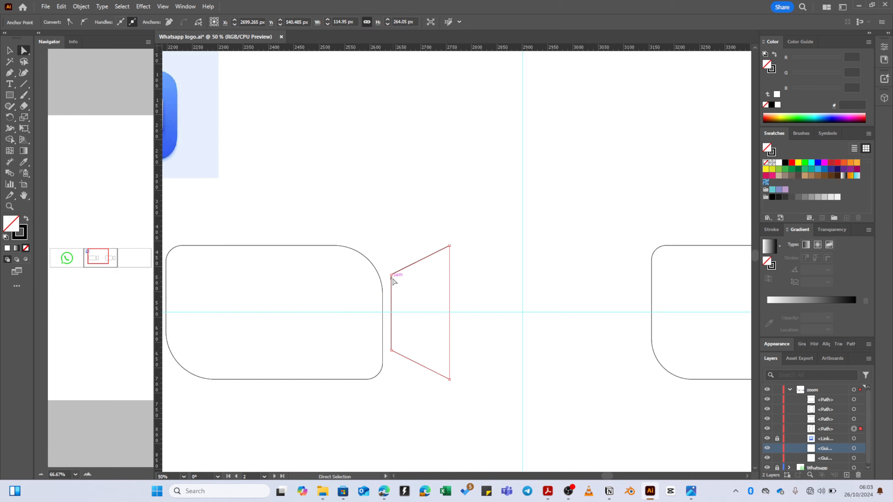
pyautogui.press('v')
pyautogui.press('a')
pyautogui.moveTo(384, 256); pyautogui.dragTo(460, 373)
pyautogui.scroll(-1, 455, 369)
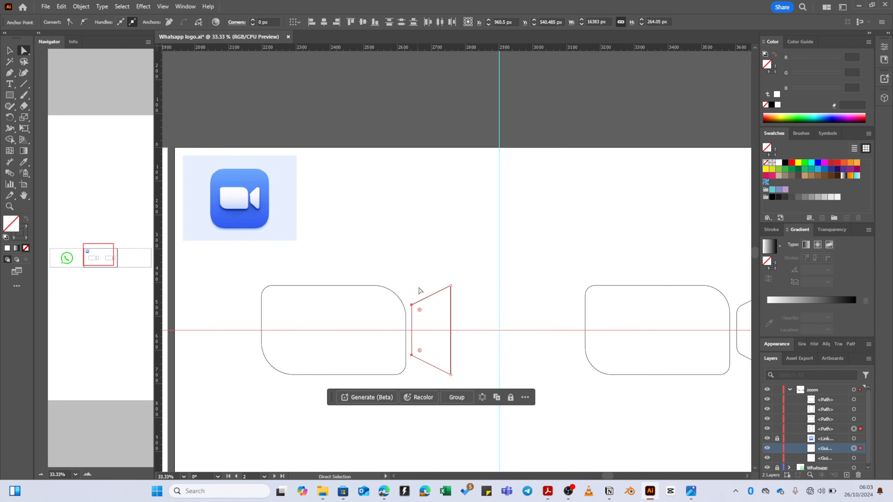
pyautogui.moveTo(411, 265); pyautogui.dragTo(462, 381)
pyautogui.moveTo(420, 311); pyautogui.dragTo(420, 315)
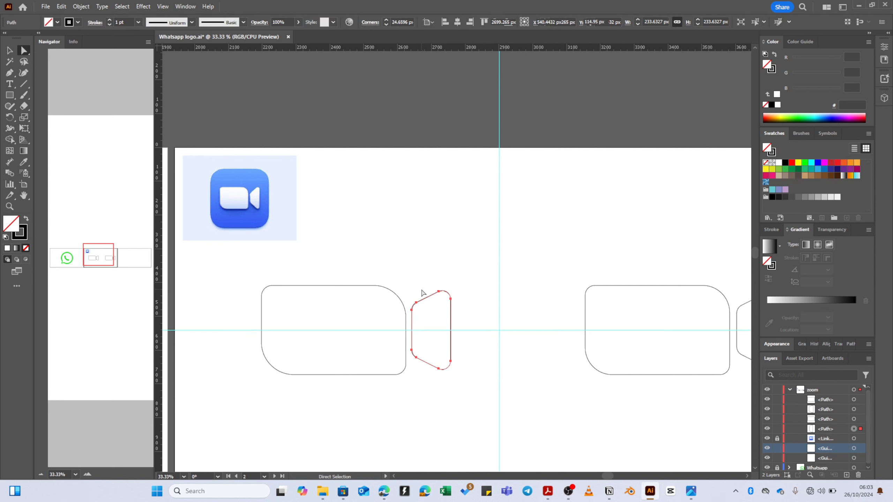
pyautogui.click(466, 293)
pyautogui.scroll(-1, 471, 298)
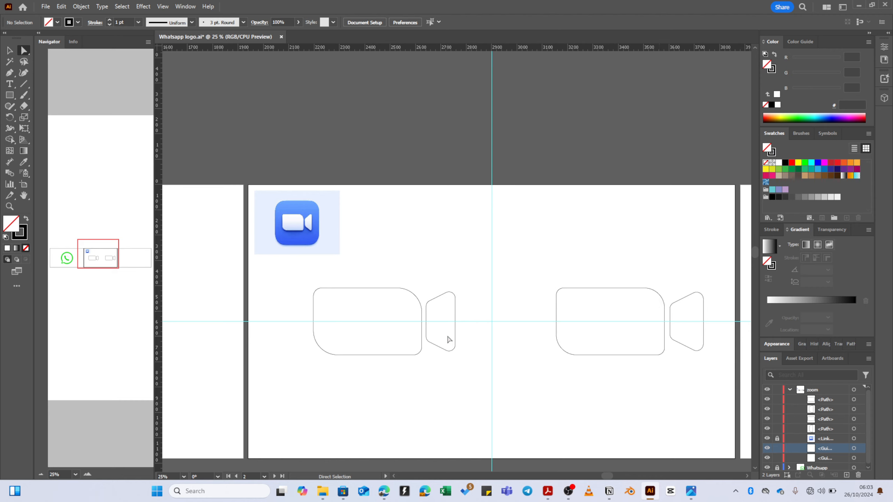
# - Set the lenses' right-side corners to about 16.69 px (left) and 18.39 px (right)
pyautogui.click(454, 346)
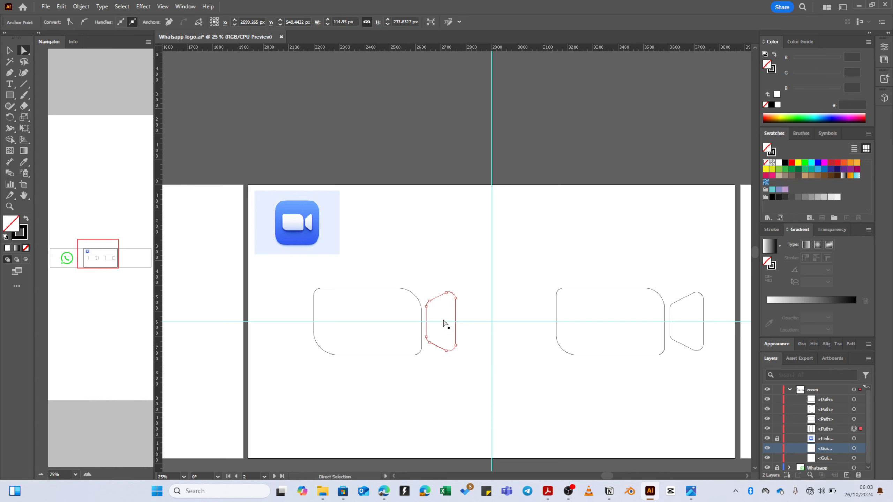
pyautogui.moveTo(440, 278); pyautogui.dragTo(466, 361)
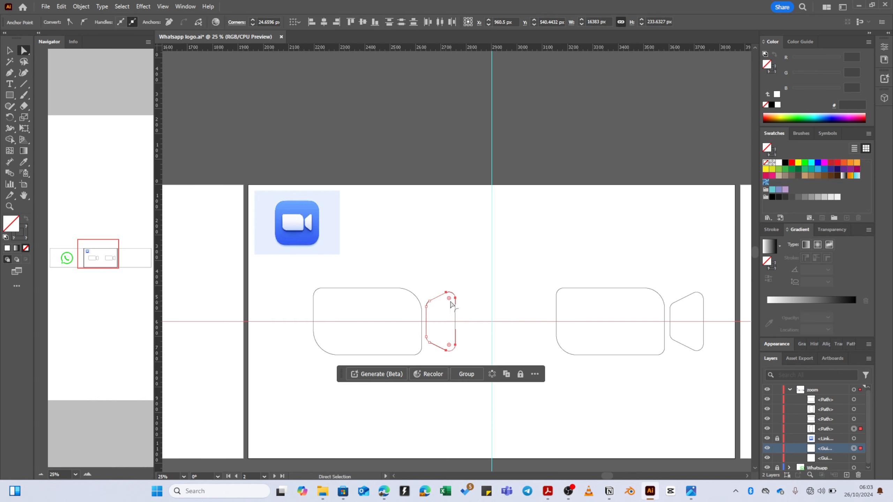
pyautogui.moveTo(449, 297); pyautogui.dragTo(451, 297)
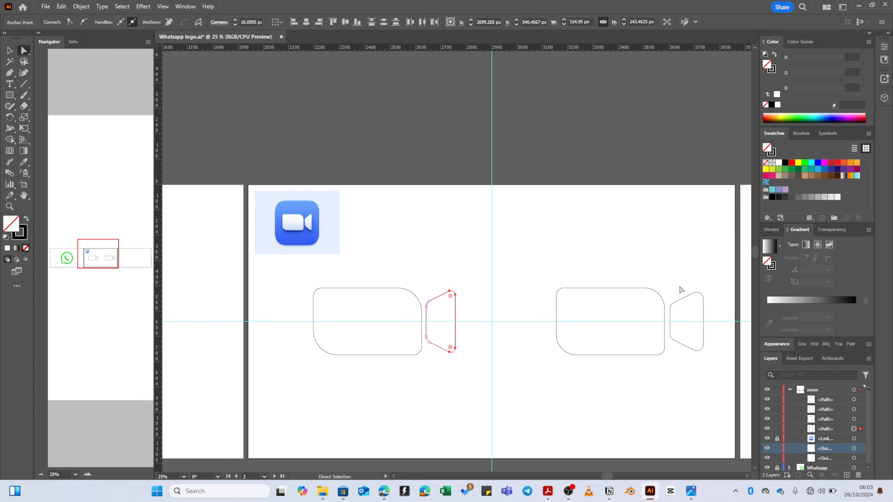
pyautogui.moveTo(686, 279); pyautogui.dragTo(717, 377)
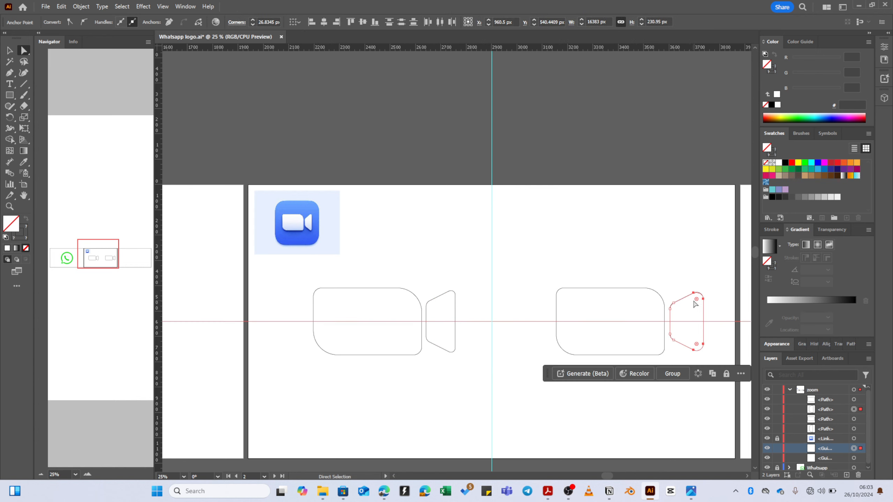
pyautogui.moveTo(696, 299); pyautogui.dragTo(700, 299)
pyautogui.click(559, 295)
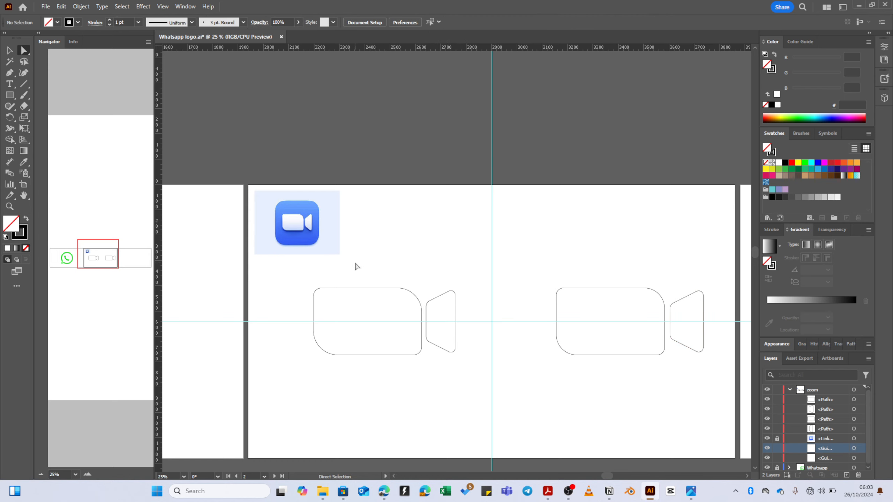
# - Fill both cameras' bodies and lenses with the Zoom icon's blue, 3C67F1, via Eyedropper
pyautogui.press('v')
pyautogui.moveTo(372, 269); pyautogui.dragTo(442, 312)
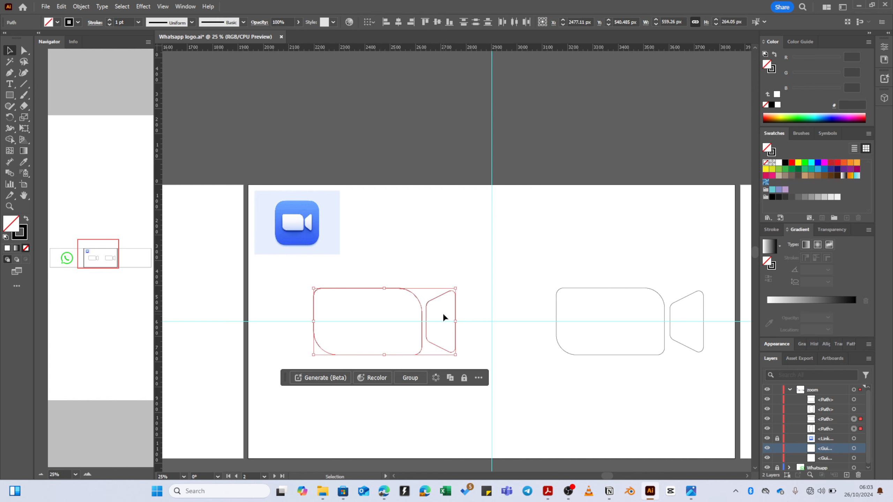
pyautogui.press('shift')
pyautogui.keyDown('shift'); pyautogui.moveTo(703, 299); pyautogui.dragTo(704, 298); pyautogui.keyUp('shift')
pyautogui.press('i')
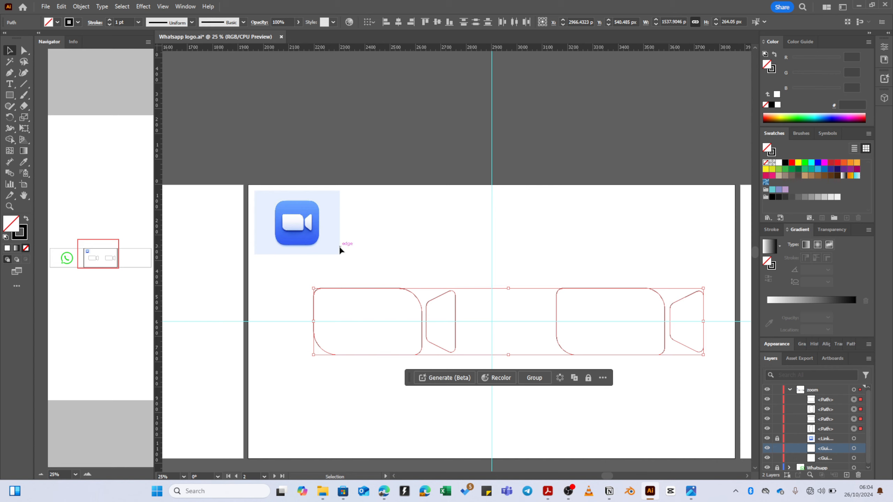
pyautogui.click(303, 235)
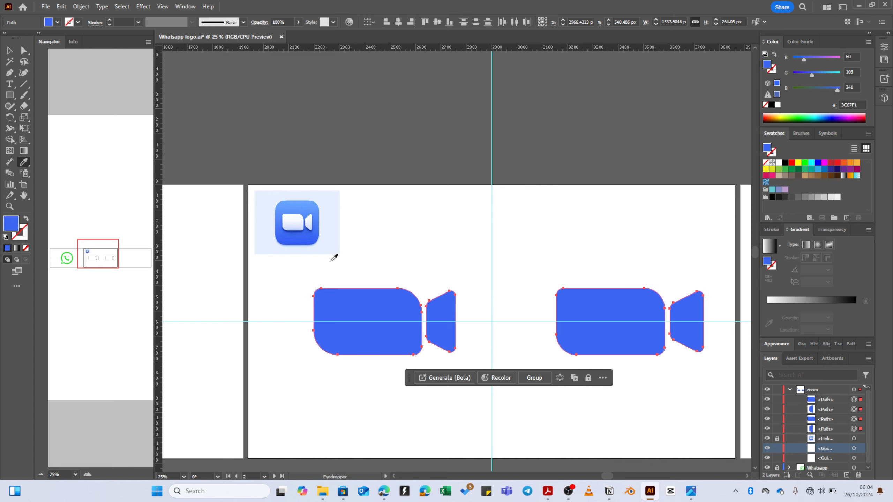
# - Delete both guide lines
pyautogui.press('v')
pyautogui.click(445, 257)
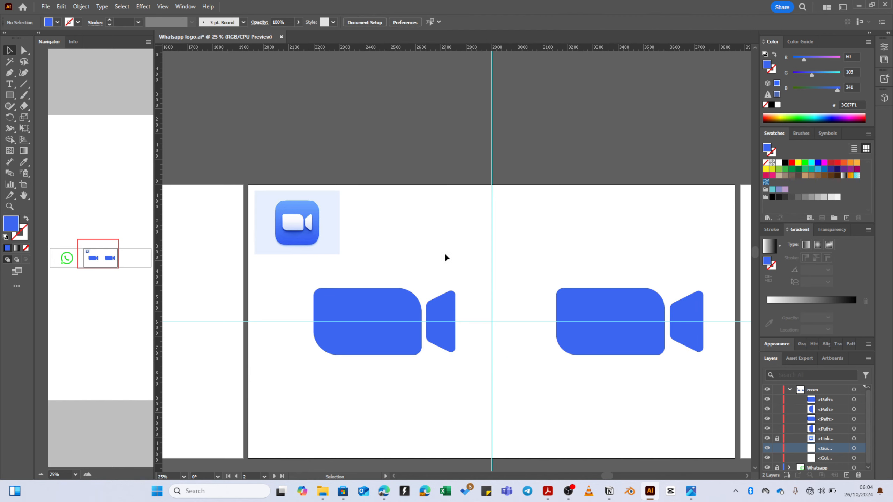
pyautogui.moveTo(471, 299); pyautogui.dragTo(510, 359)
pyautogui.press('Delete')
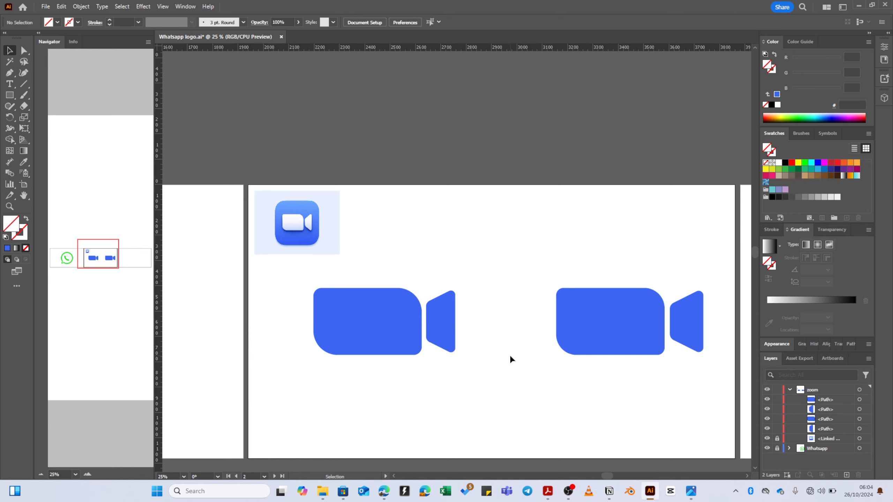
# - Narrow the left and right trapezoid lenses to a matching width of about 87 px
pyautogui.scroll(1, 516, 340)
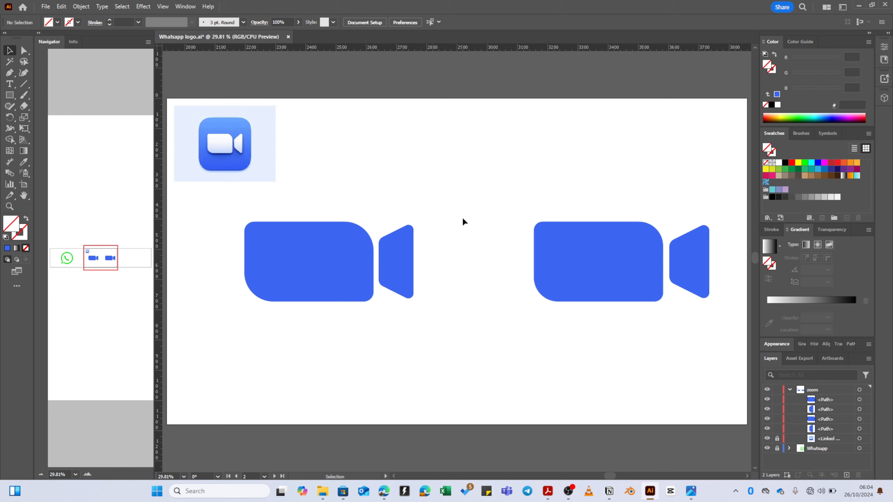
pyautogui.click(413, 262)
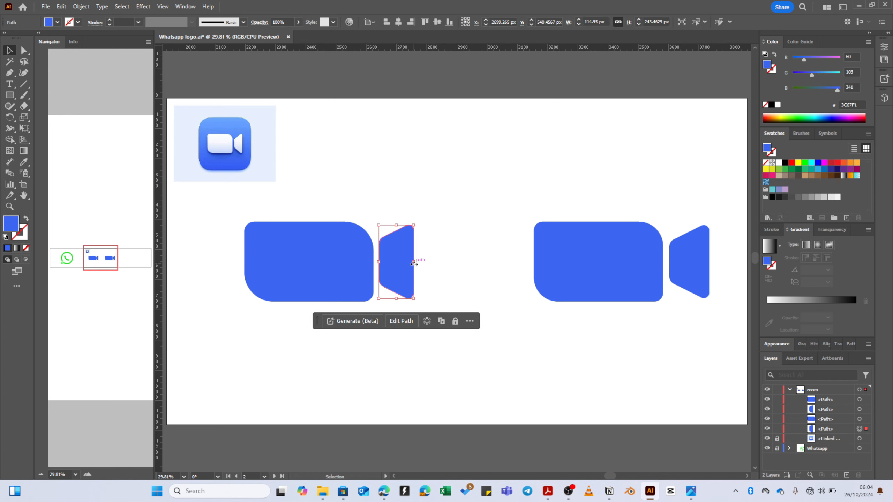
pyautogui.moveTo(413, 263); pyautogui.dragTo(405, 260)
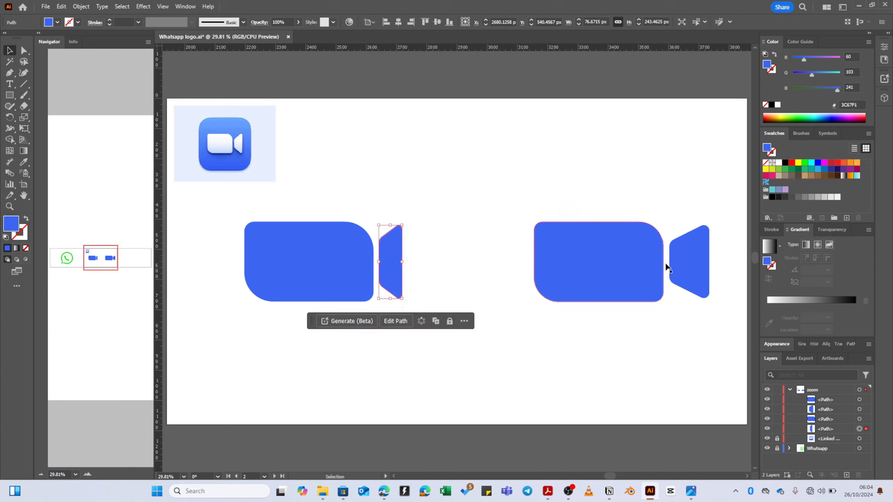
pyautogui.click(705, 262)
pyautogui.moveTo(709, 262); pyautogui.dragTo(696, 261)
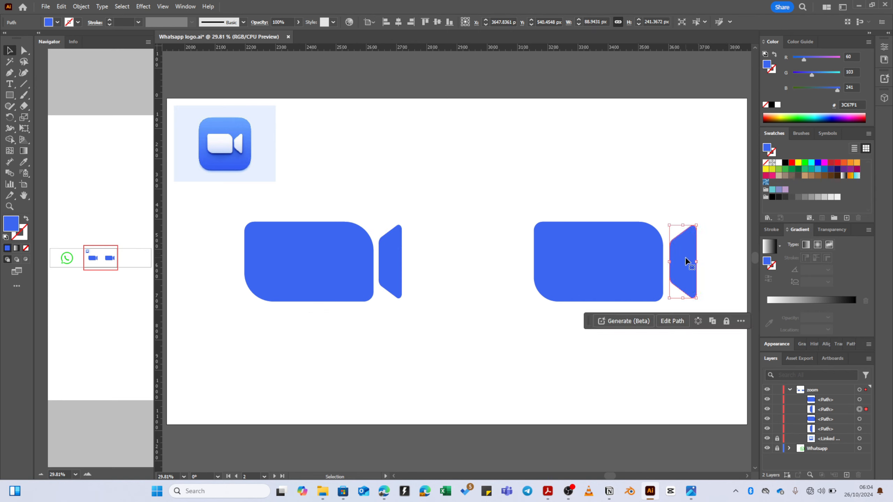
pyautogui.click(460, 285)
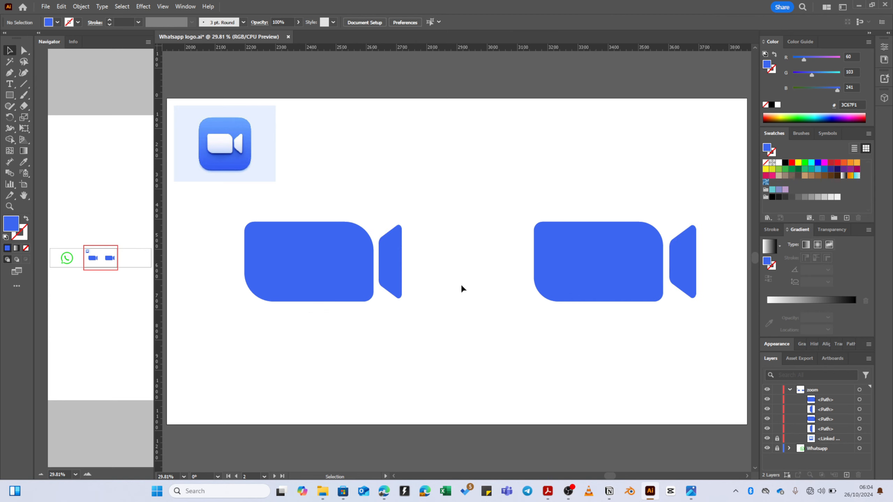
pyautogui.click(390, 255)
pyautogui.moveTo(404, 261); pyautogui.dragTo(406, 262)
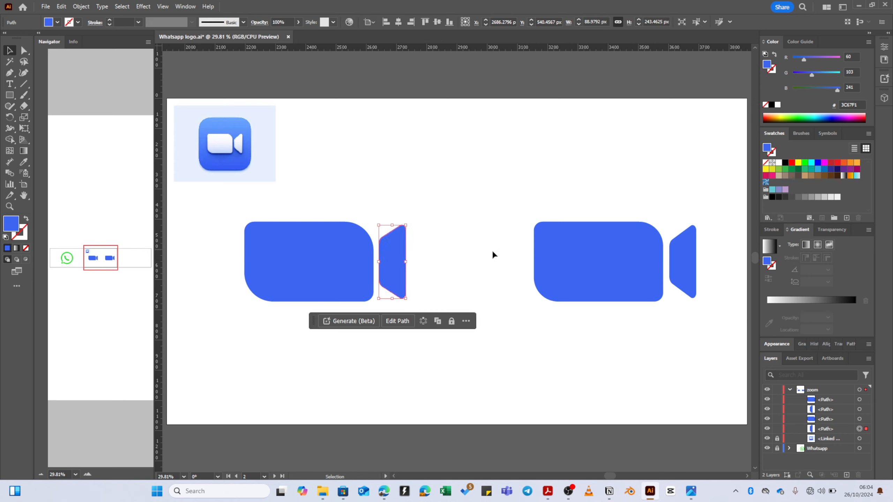
# - Deselect everything and show the zoom layer's paths in the Layers panel
pyautogui.click(789, 388)
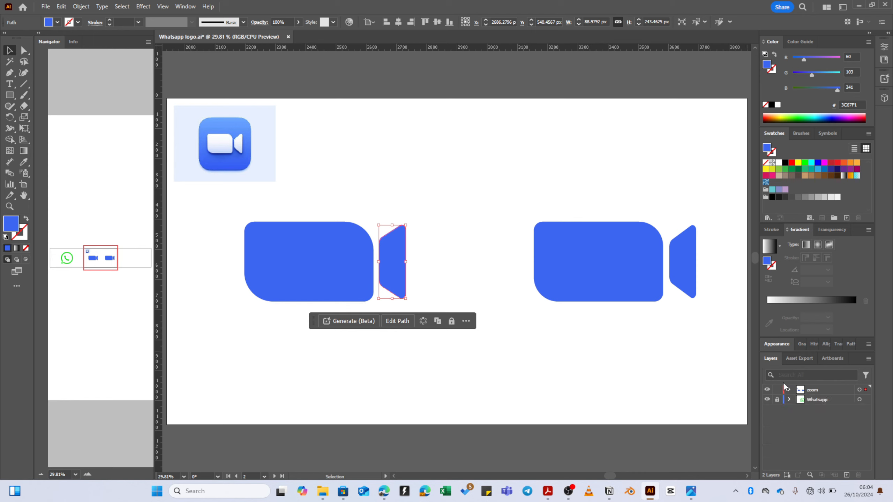
pyautogui.click(259, 158)
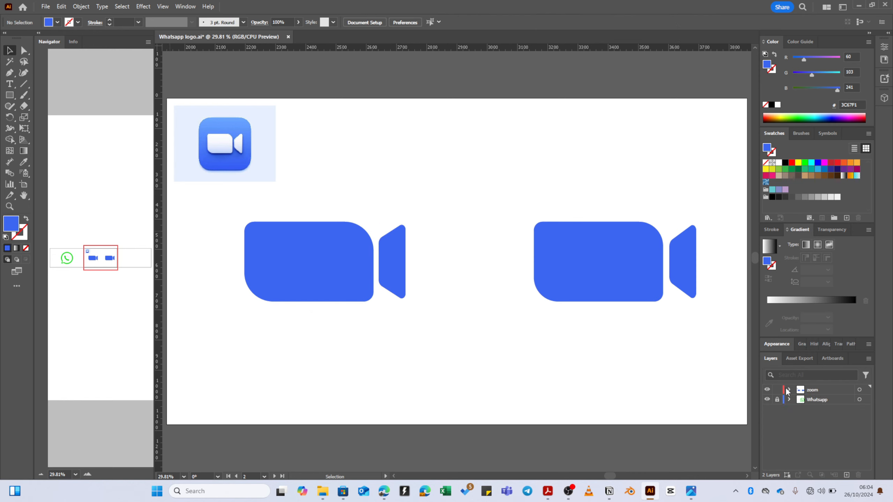
pyautogui.click(789, 390)
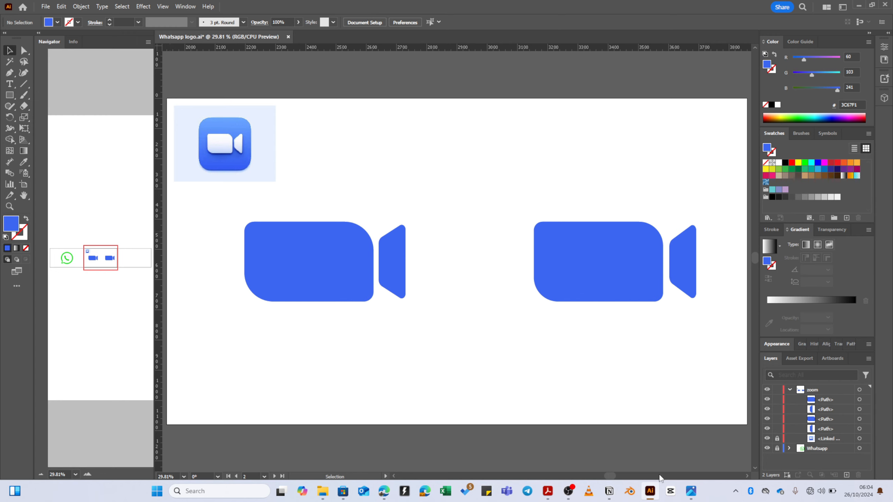